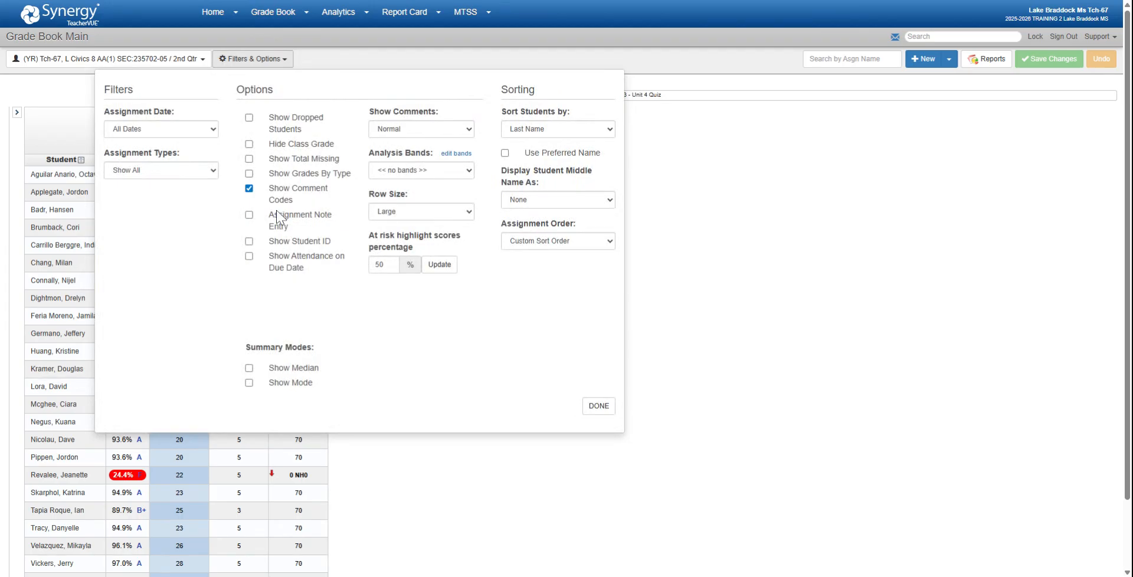
Turn on Assignment Note Entry in the grade book's display options and close the options.
{"action": "left_click", "coordinate": [278, 220]}
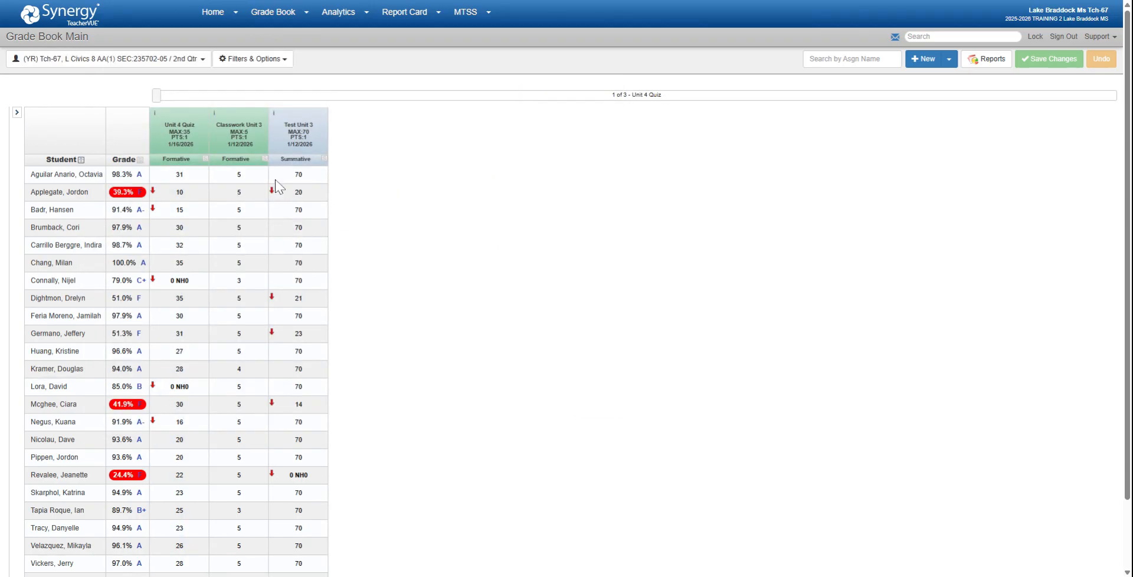
{"action": "left_click", "coordinate": [254, 58]}
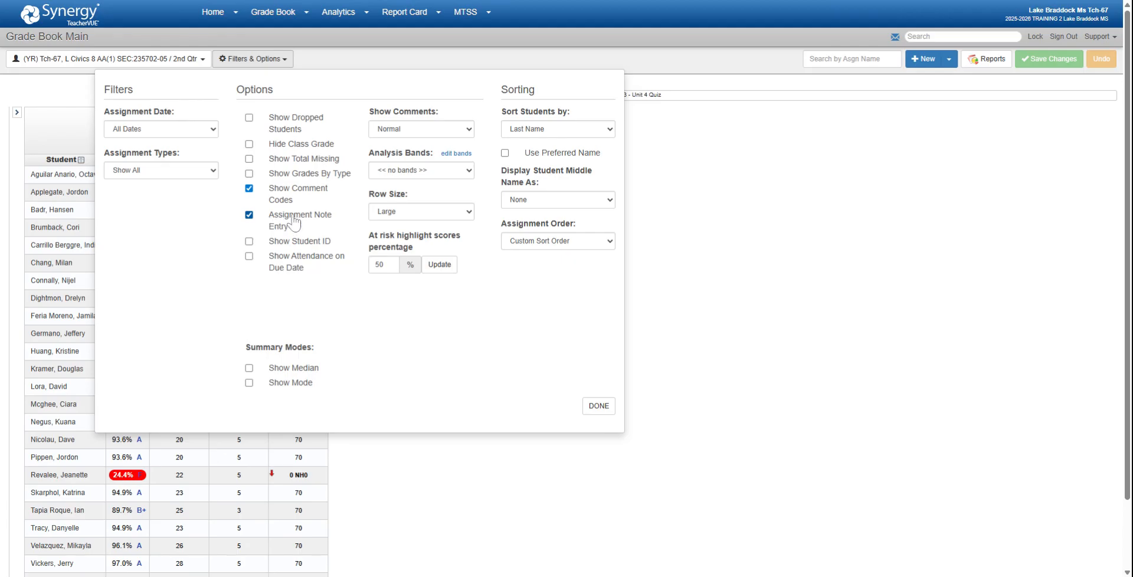
{"action": "left_click", "coordinate": [596, 407]}
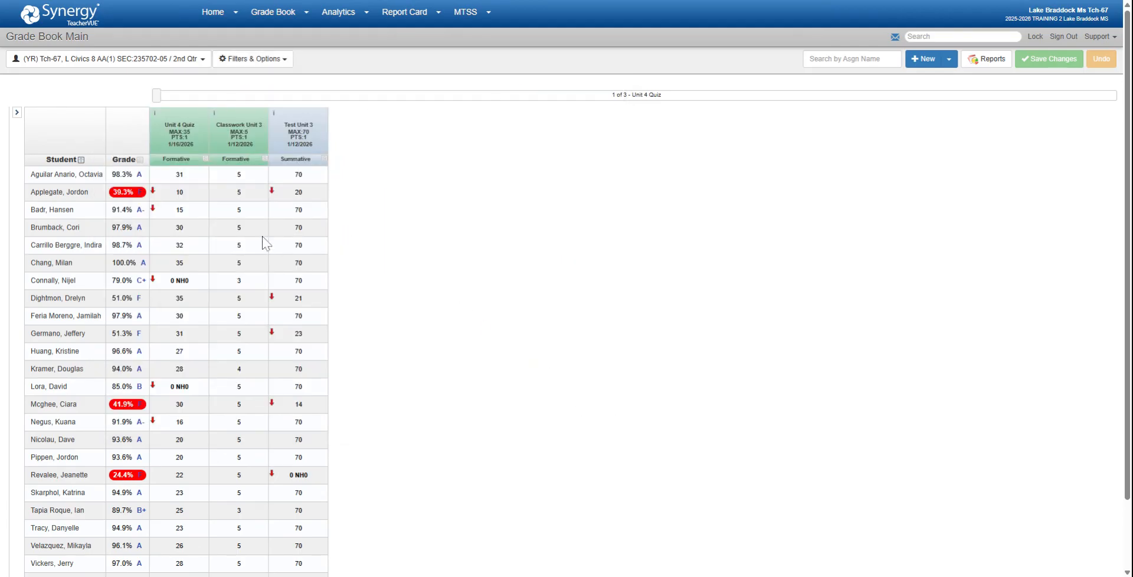
View the public and private notes fields for the fourth student's Classwork Unit 3 score, and close the note entry without changes.
{"action": "left_click", "coordinate": [242, 229]}
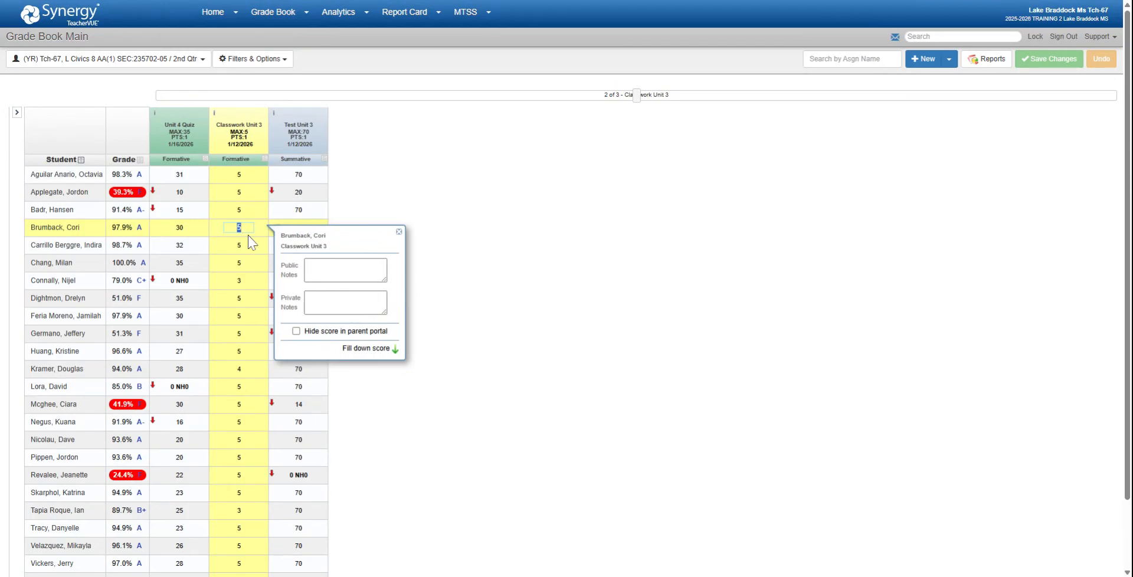
{"action": "left_click", "coordinate": [307, 274]}
{"action": "left_click", "coordinate": [354, 302]}
{"action": "left_click", "coordinate": [289, 274]}
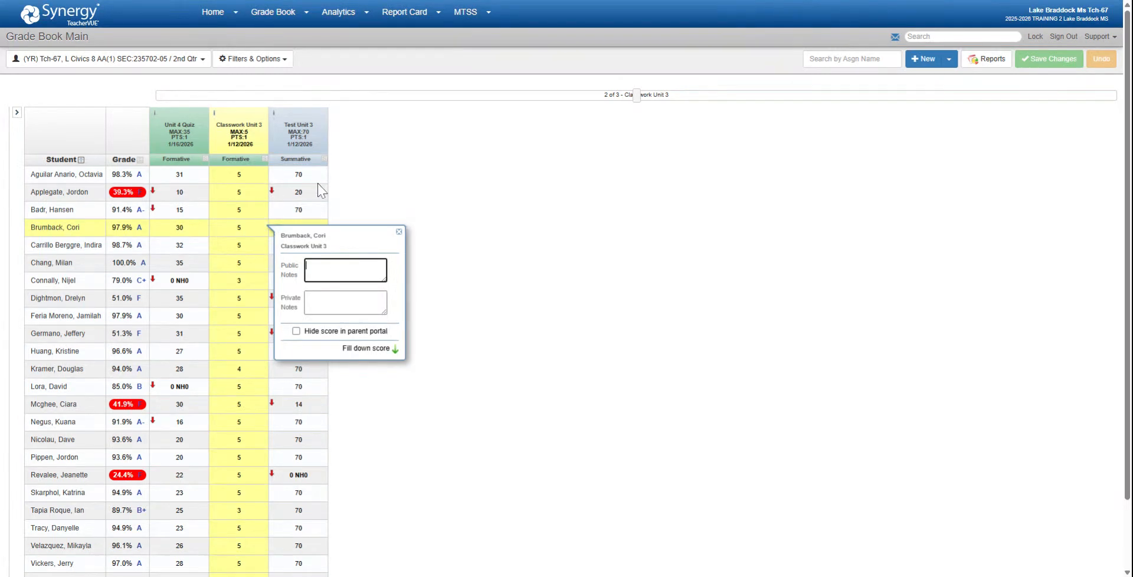
{"action": "left_click", "coordinate": [448, 187]}
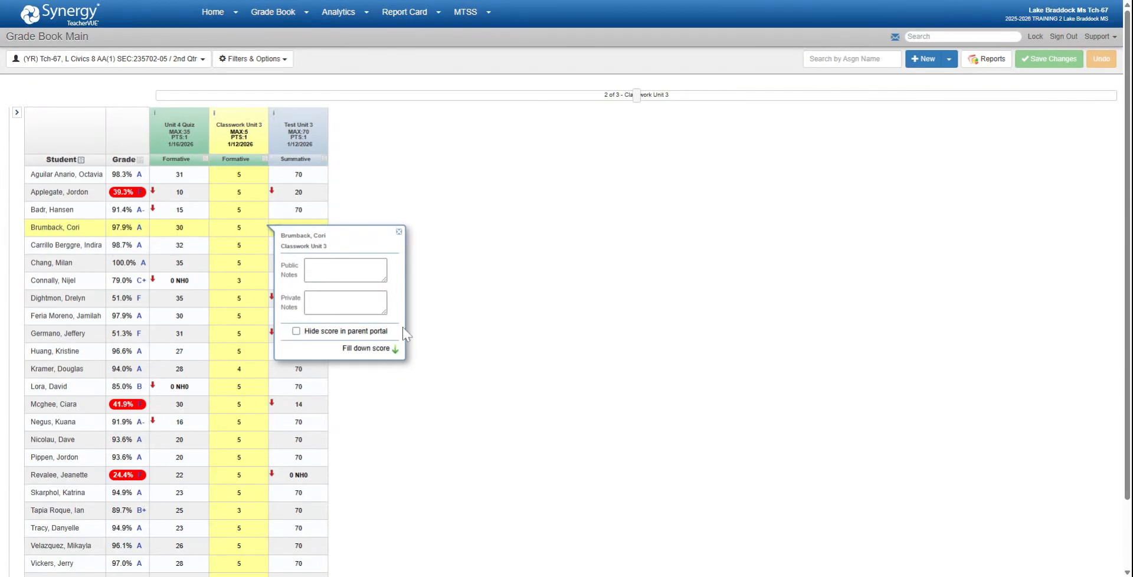
{"action": "left_click", "coordinate": [399, 232]}
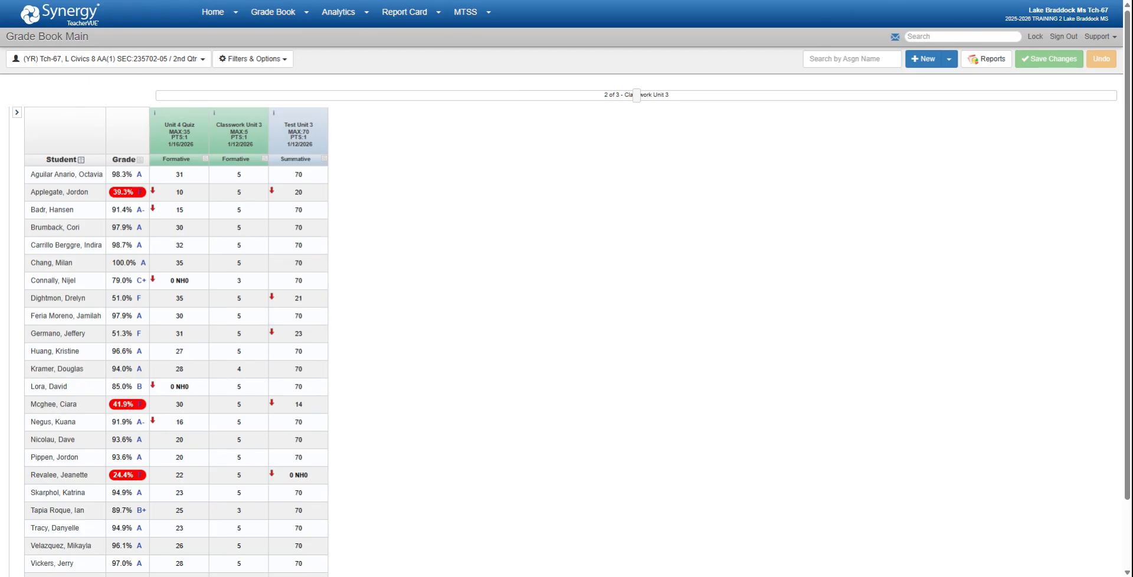
Clear the first student's Classwork Unit 3 score and fill the blank down to the whole class.
{"action": "left_click", "coordinate": [239, 174]}
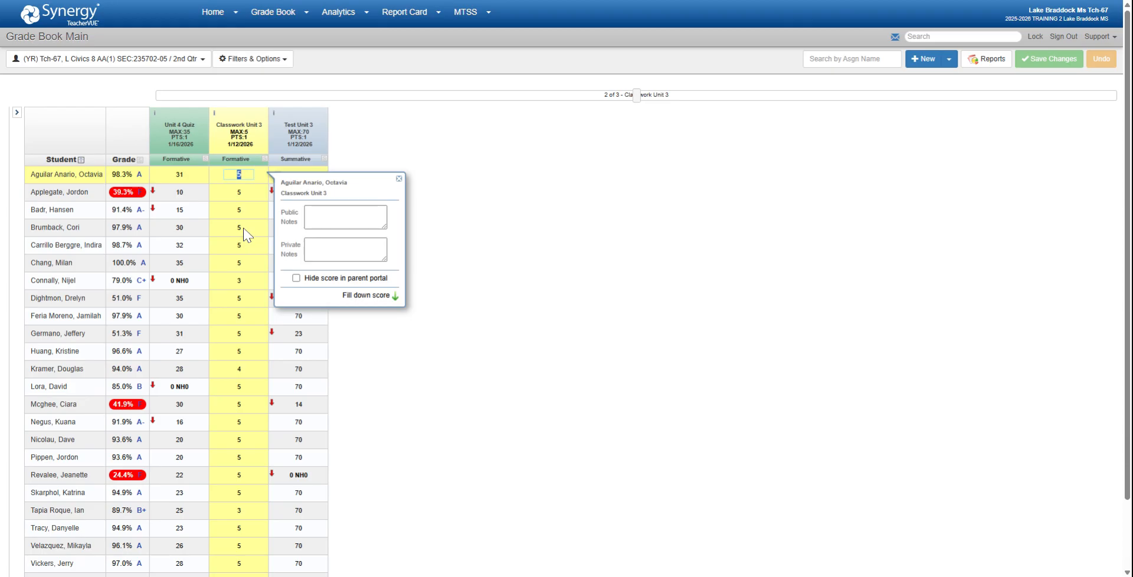
{"action": "type", "text": "0"}
{"action": "left_click", "coordinate": [395, 299]}
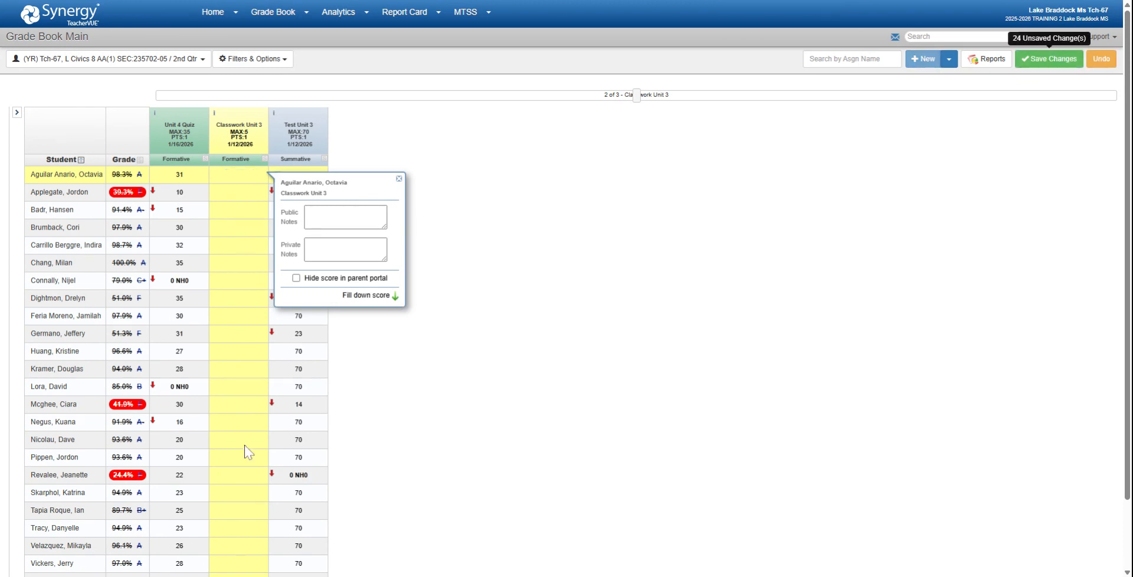
Enter Classwork Unit 3 scores of 3 for the second and eighth students and 4 for the fifteenth student.
{"action": "left_click", "coordinate": [231, 197]}
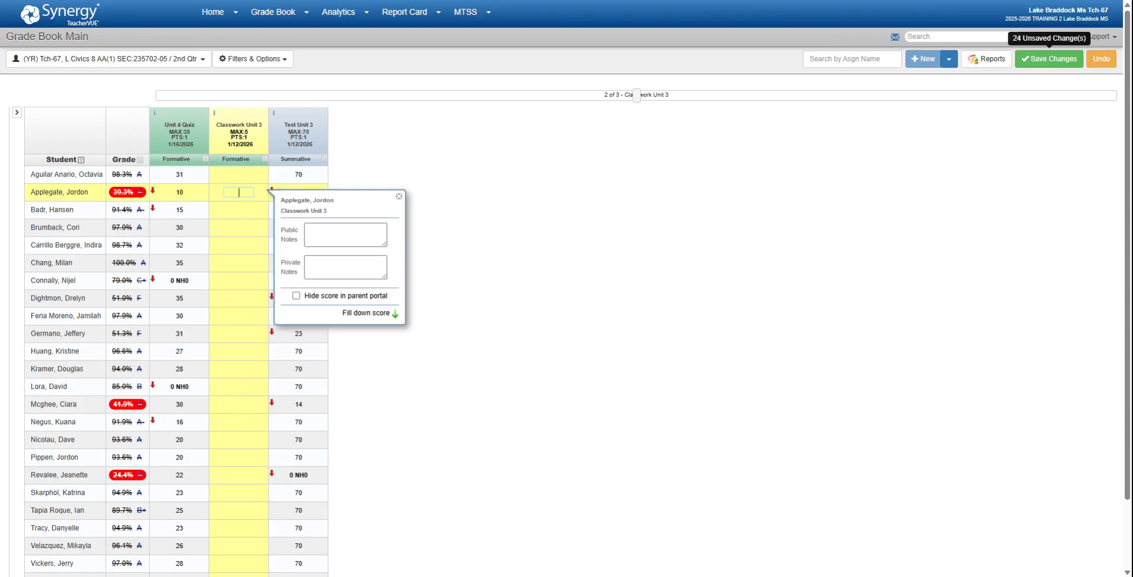
{"action": "type", "text": "3"}
{"action": "left_click", "coordinate": [239, 298]}
{"action": "type", "text": "3"}
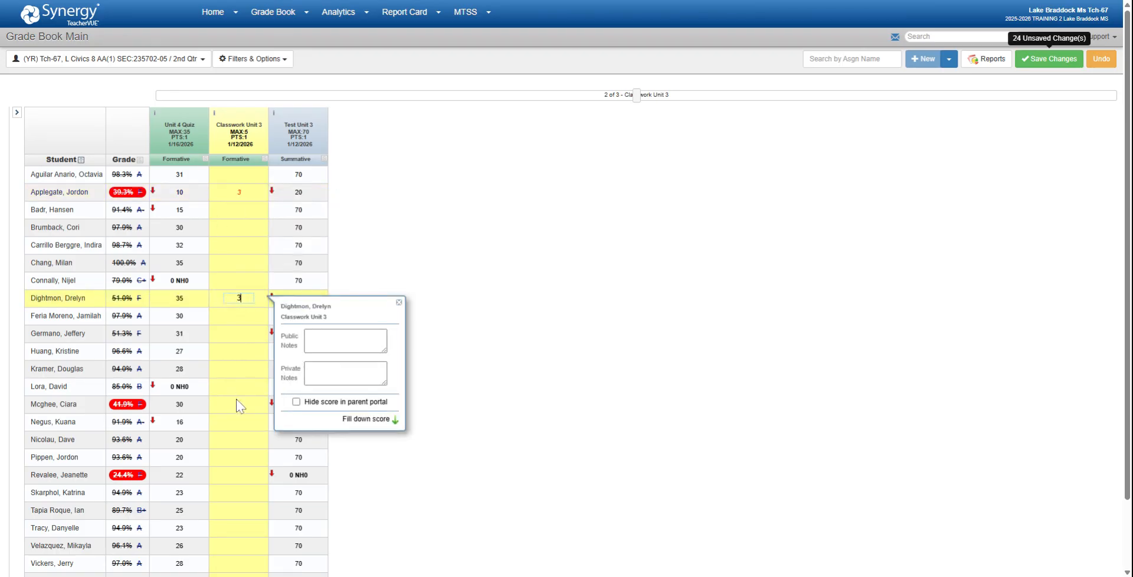
{"action": "left_click", "coordinate": [239, 422]}
{"action": "scroll", "coordinate": [239, 425], "scroll_direction": "down", "scroll_amount": 2}
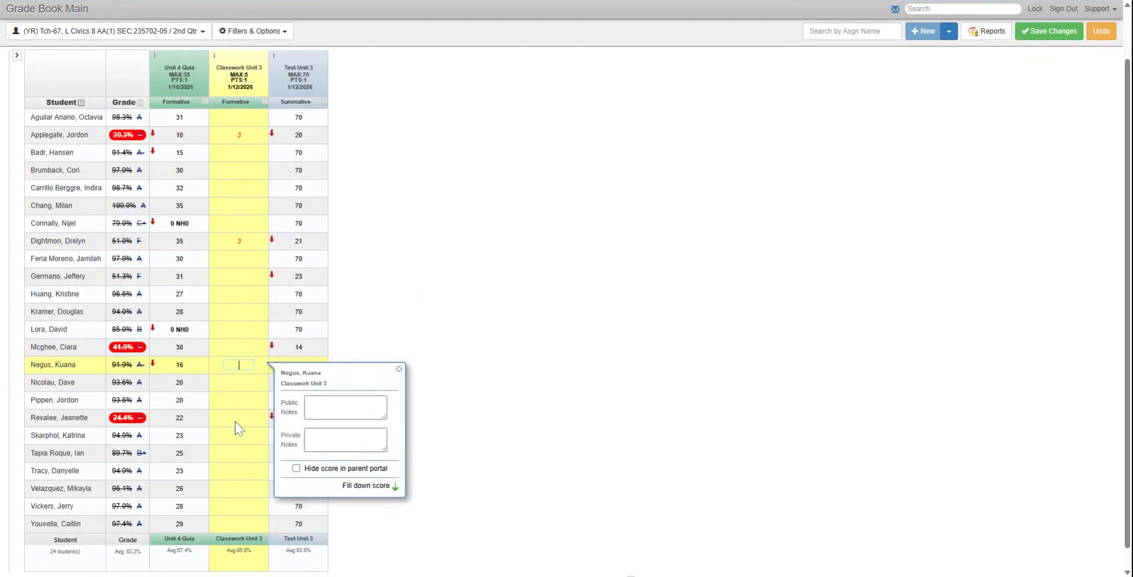
{"action": "type", "text": "4"}
{"action": "scroll", "coordinate": [238, 245], "scroll_direction": "up", "scroll_amount": 2}
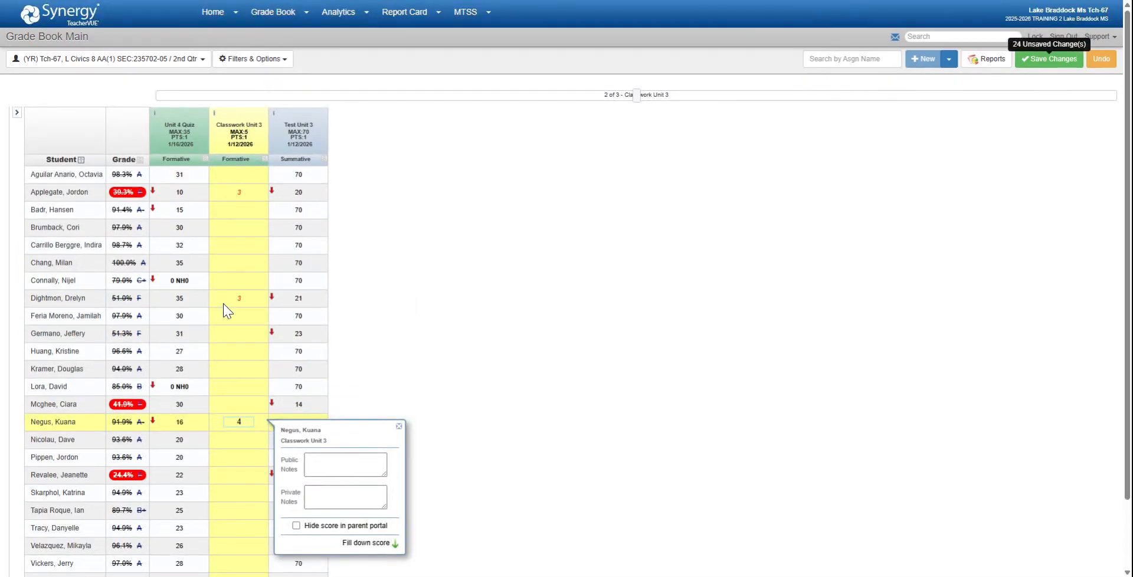
{"action": "scroll", "coordinate": [232, 369], "scroll_direction": "down", "scroll_amount": 2}
{"action": "scroll", "coordinate": [232, 348], "scroll_direction": "up", "scroll_amount": 1}
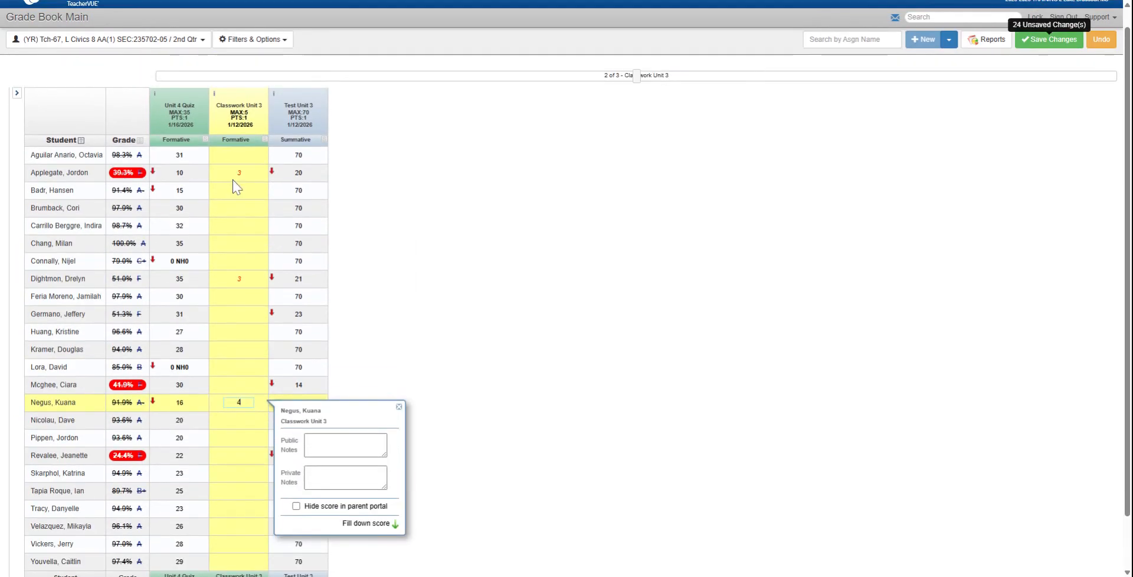
Fill down a Classwork Unit 3 score of 5 from the first student to all blank scores, and save the changes.
{"action": "left_click", "coordinate": [235, 160]}
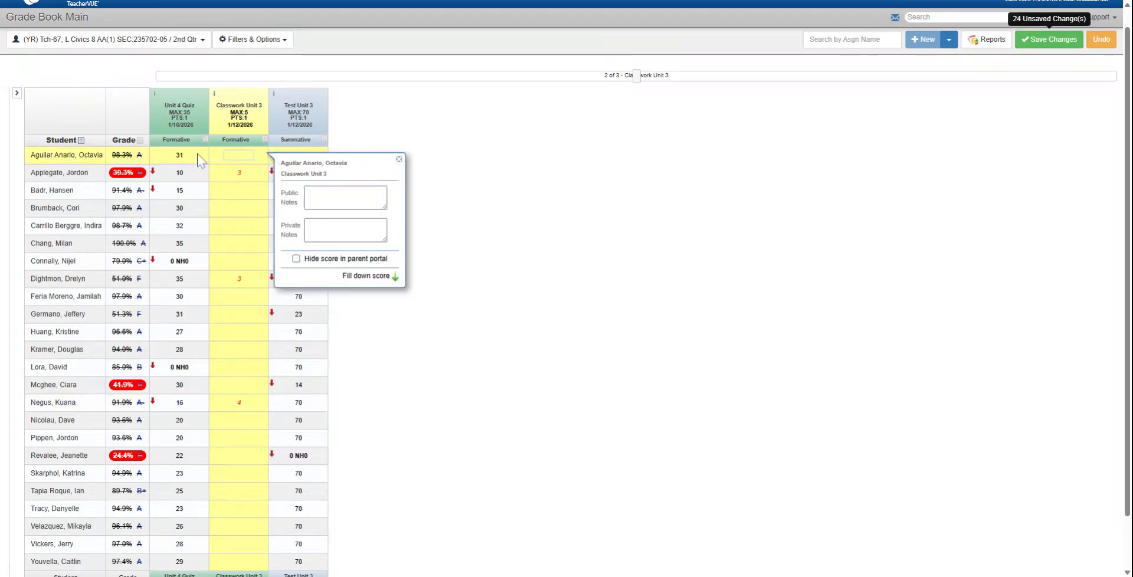
{"action": "type", "text": "5"}
{"action": "left_click", "coordinate": [394, 279]}
{"action": "scroll", "coordinate": [396, 287], "scroll_direction": "down", "scroll_amount": 1}
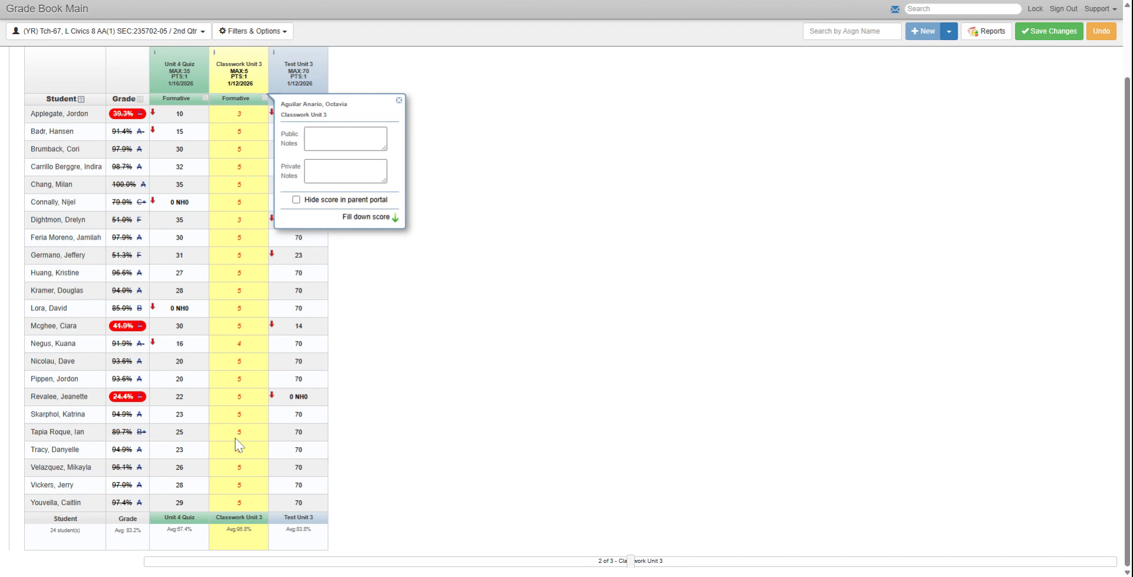
{"action": "scroll", "coordinate": [238, 436], "scroll_direction": "up", "scroll_amount": 1}
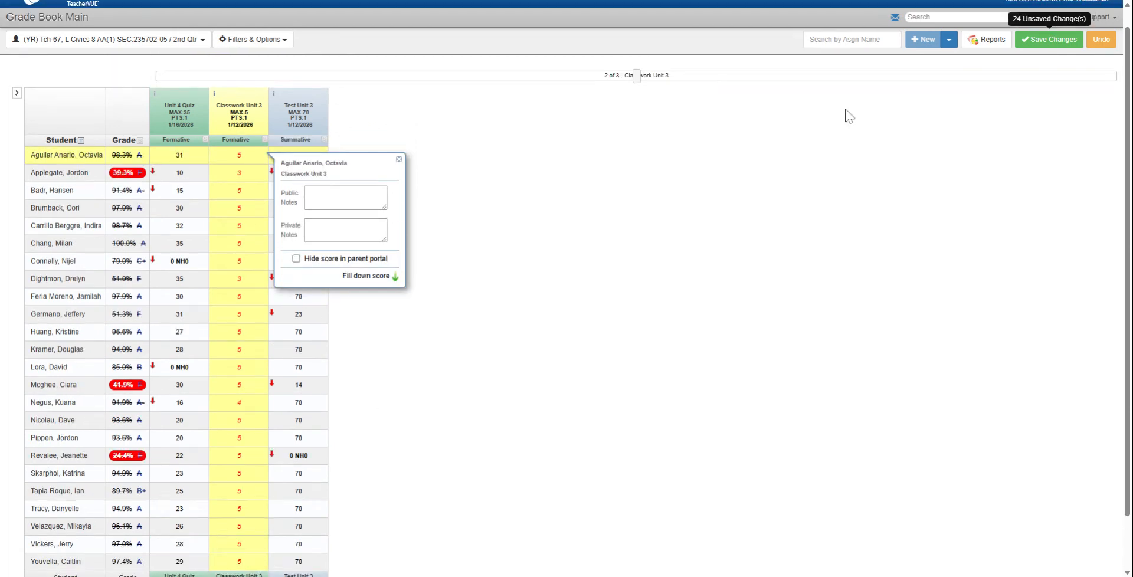
{"action": "left_click", "coordinate": [1027, 46]}
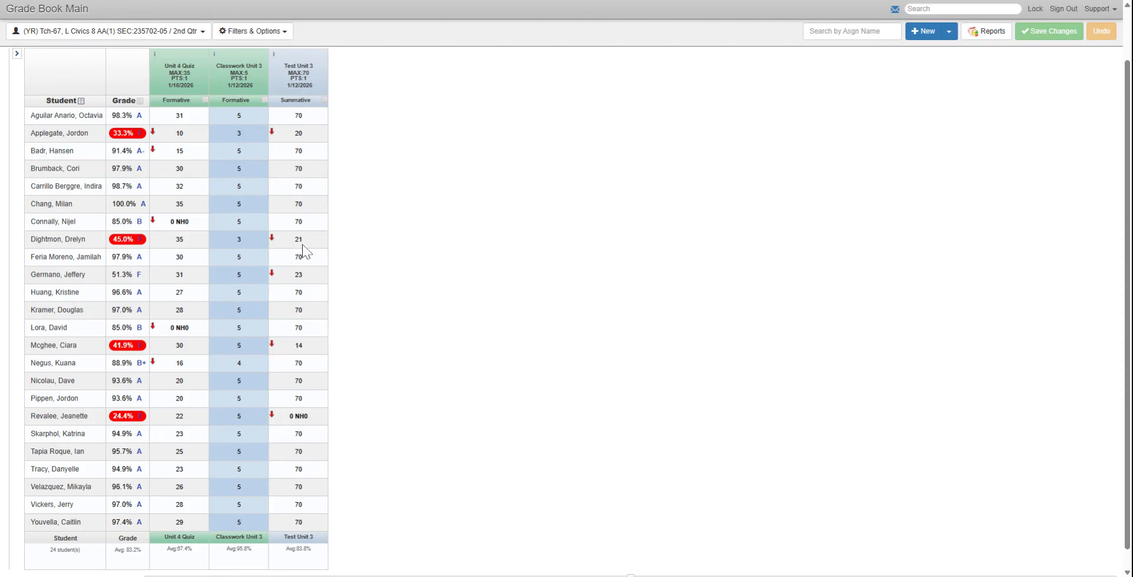
{"action": "scroll", "coordinate": [302, 245], "scroll_direction": "up", "scroll_amount": 1}
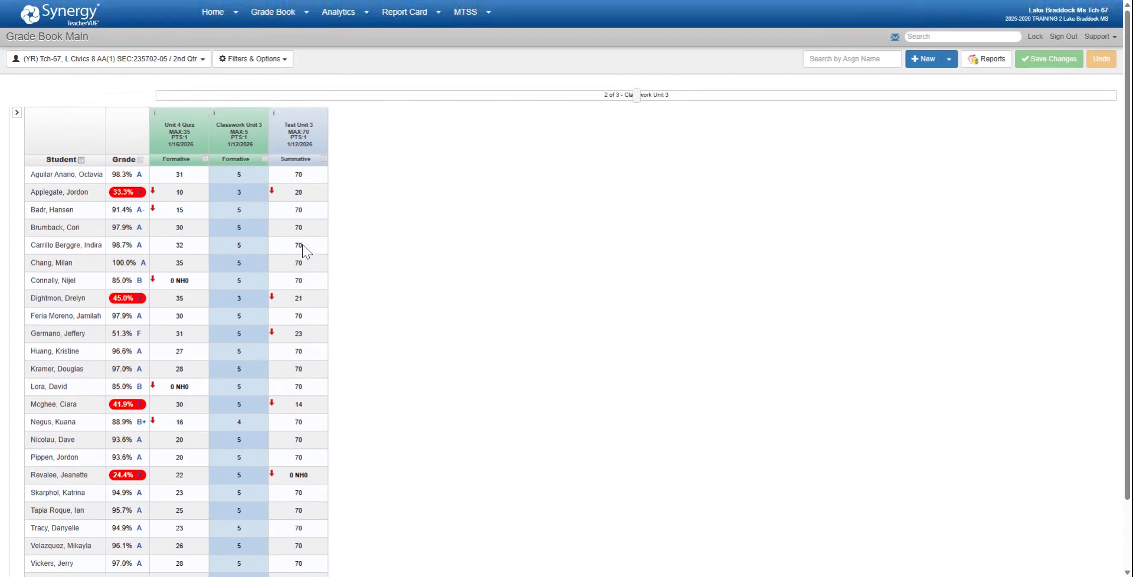
Create a new analysis band named Less Than 50 and view the details of Perf. Band 1 for reference.
{"action": "left_click", "coordinate": [286, 61]}
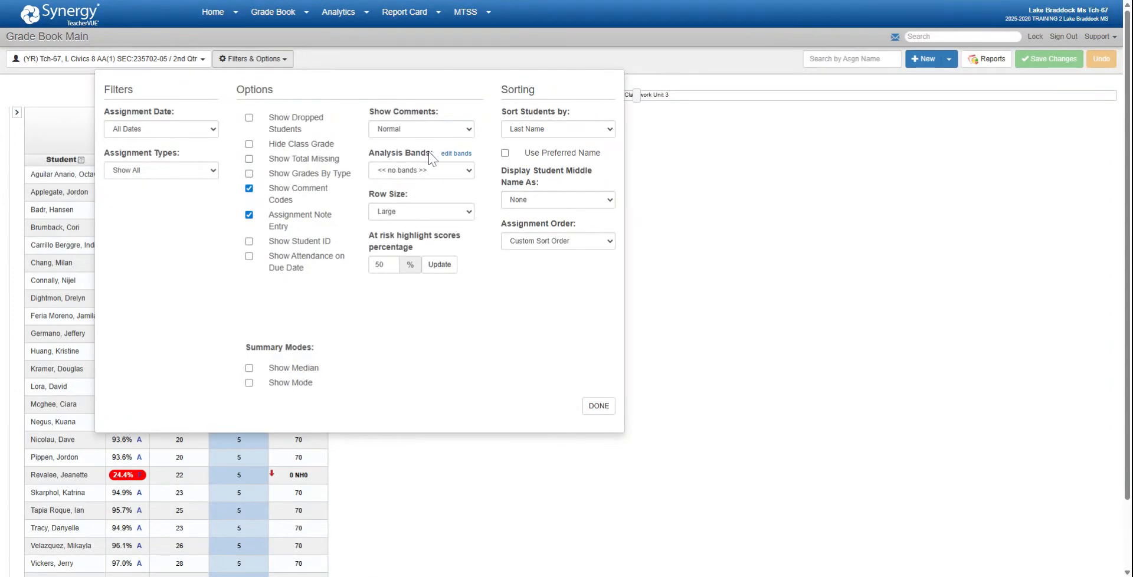
{"action": "left_click", "coordinate": [456, 153]}
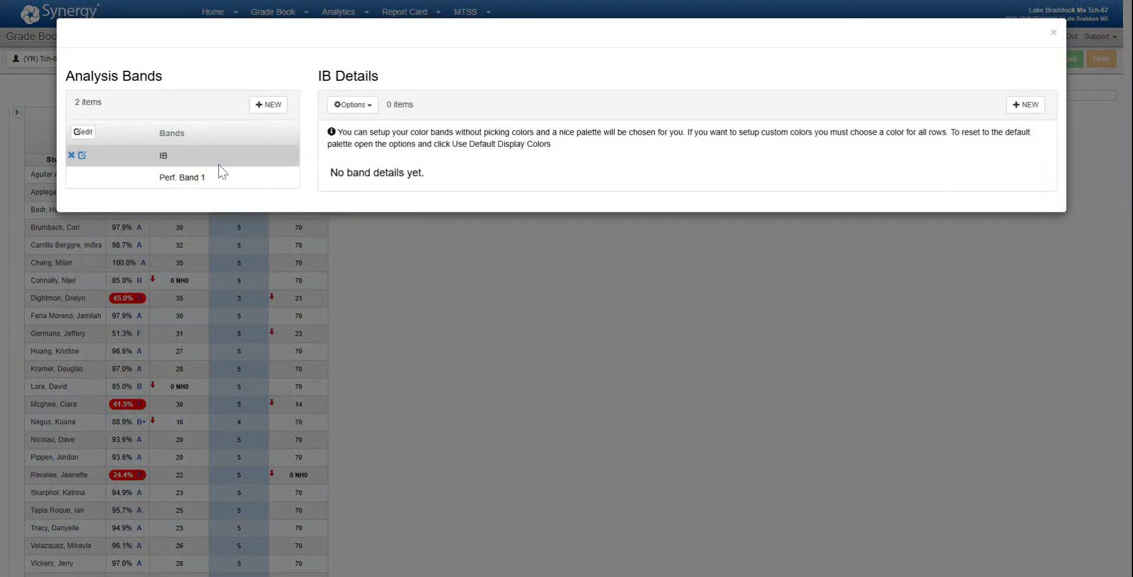
{"action": "left_click", "coordinate": [260, 111]}
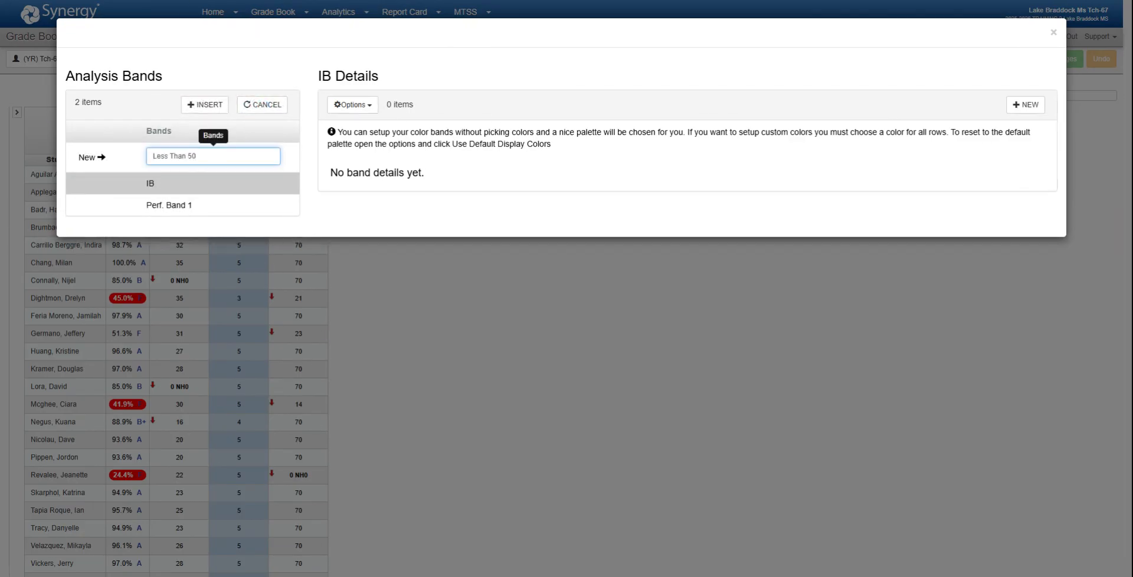
{"action": "left_click", "coordinate": [203, 106]}
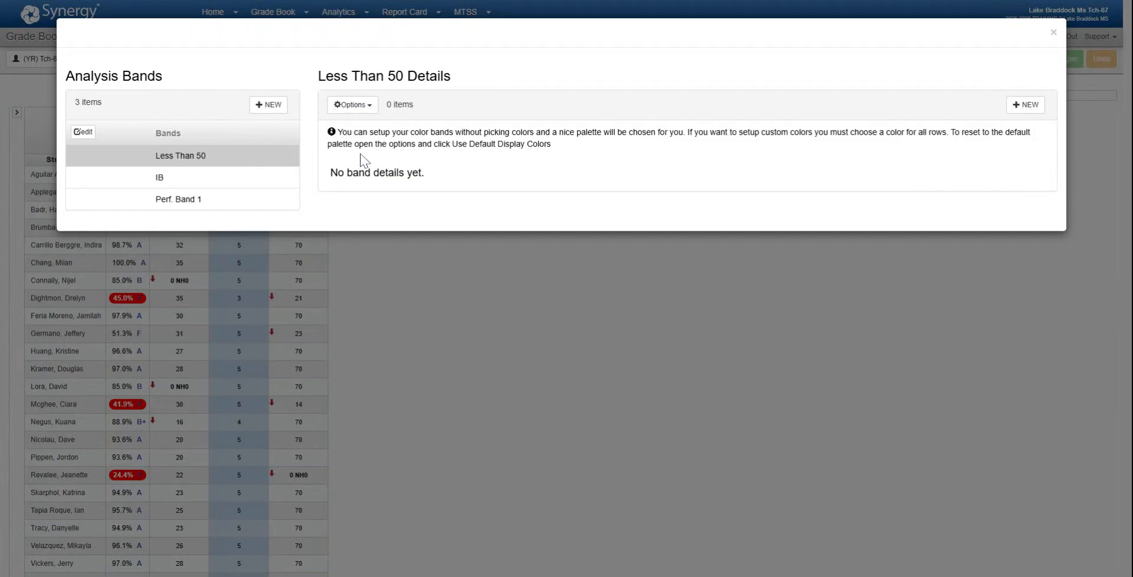
{"action": "left_click", "coordinate": [226, 206]}
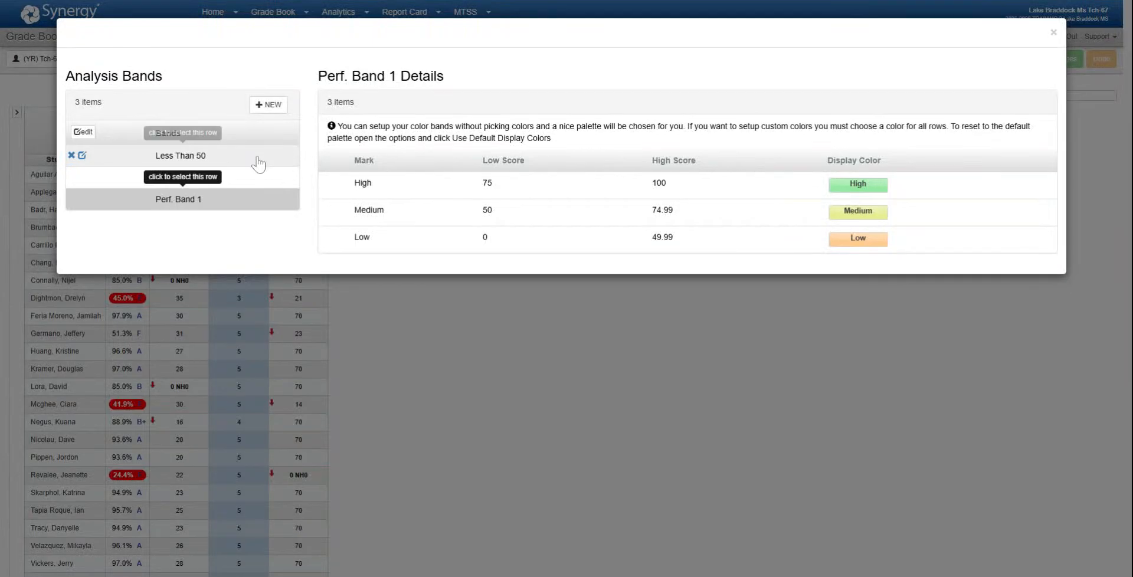
Add an Above 50 mark with low score 50, high score 100 and the default display color to the Less Than 50 band.
{"action": "left_click", "coordinate": [229, 160]}
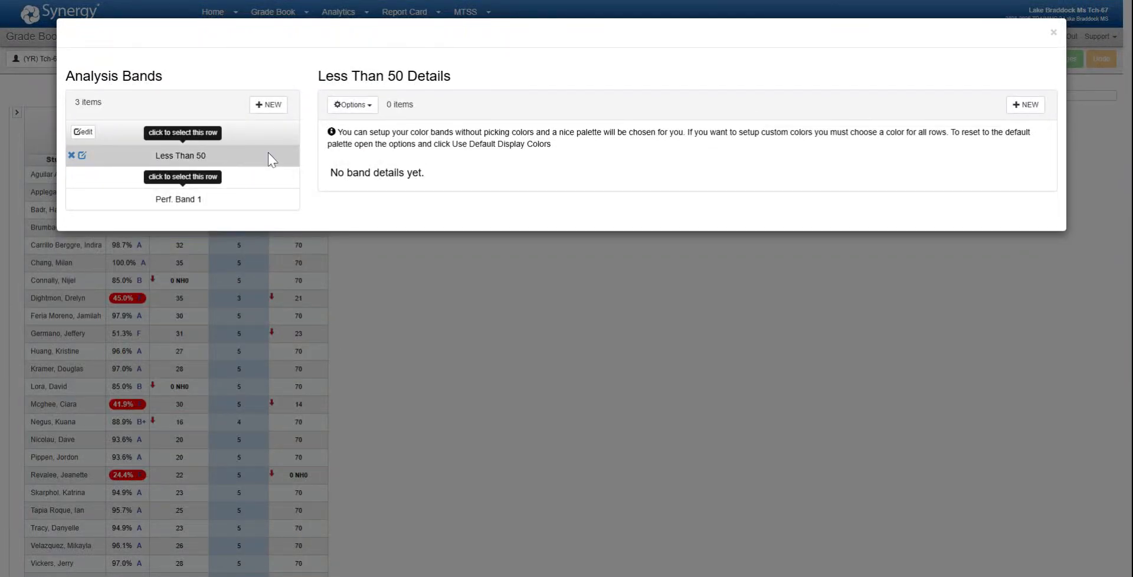
{"action": "left_click", "coordinate": [1025, 105]}
{"action": "left_click", "coordinate": [472, 191]}
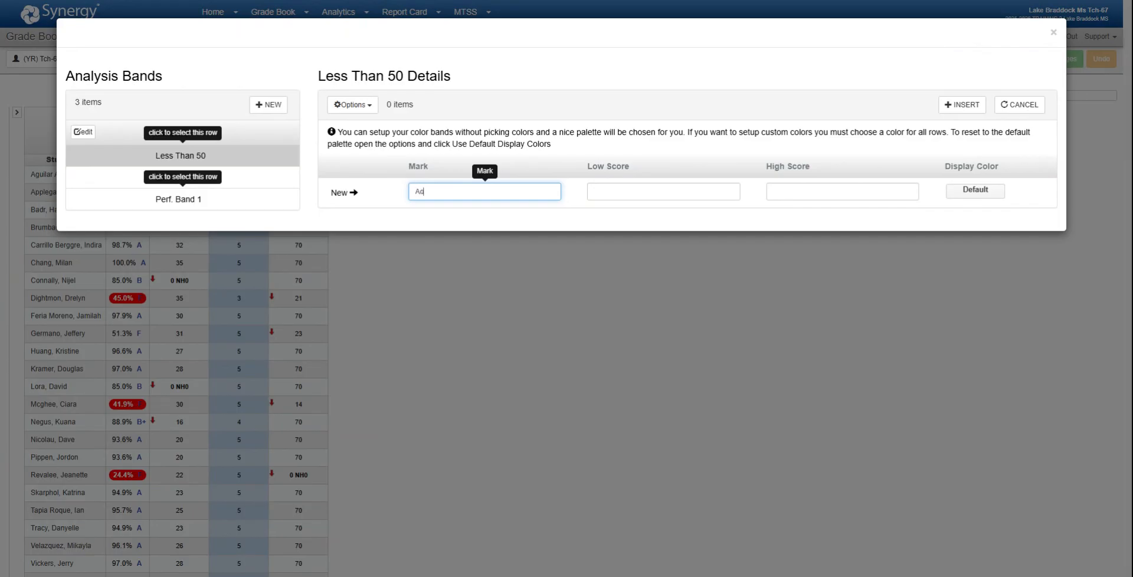
{"action": "type", "text": "Above 50"}
{"action": "left_click", "coordinate": [619, 190]}
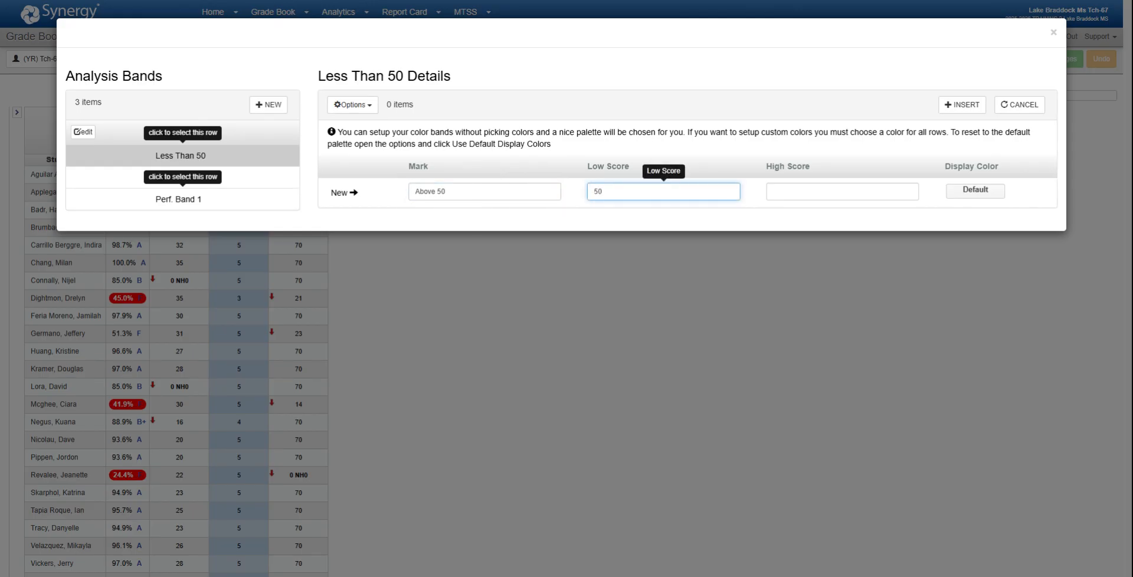
{"action": "left_click", "coordinate": [868, 188]}
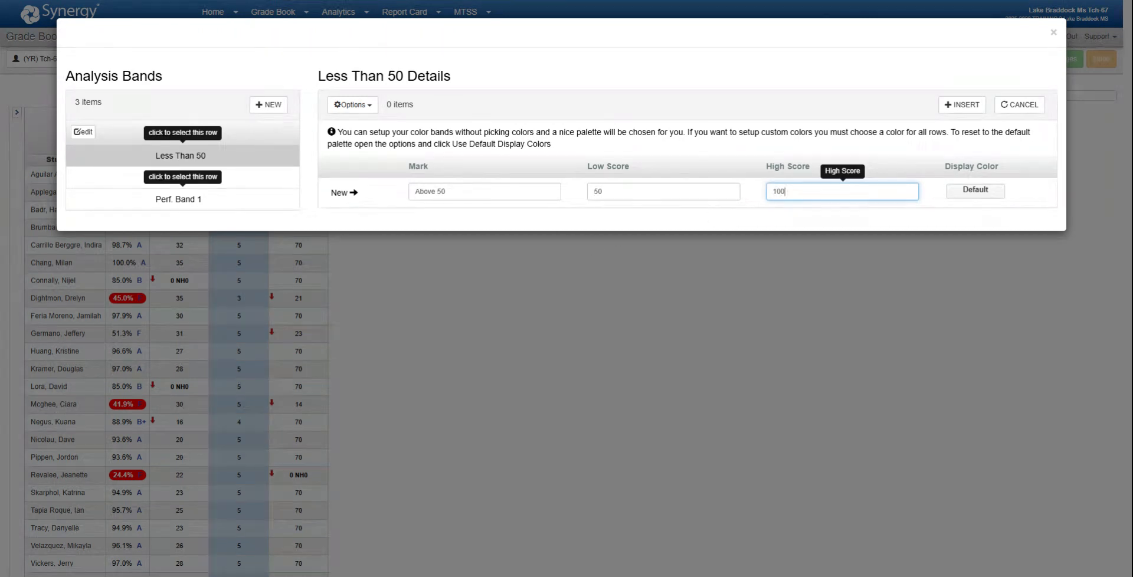
{"action": "left_click", "coordinate": [619, 191]}
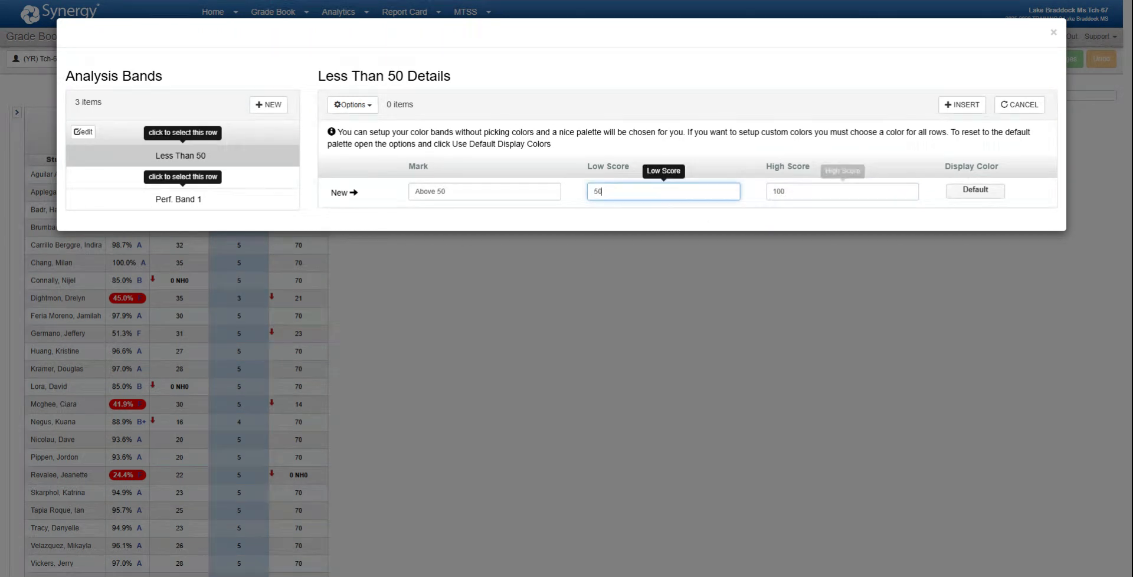
{"action": "left_click", "coordinate": [785, 191]}
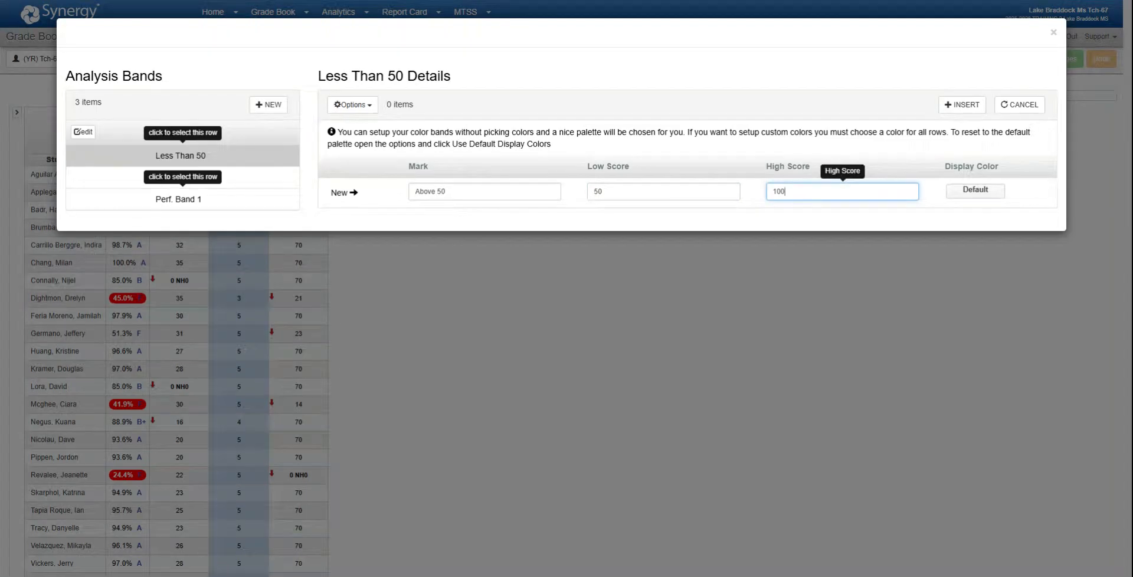
{"action": "left_click", "coordinate": [967, 192]}
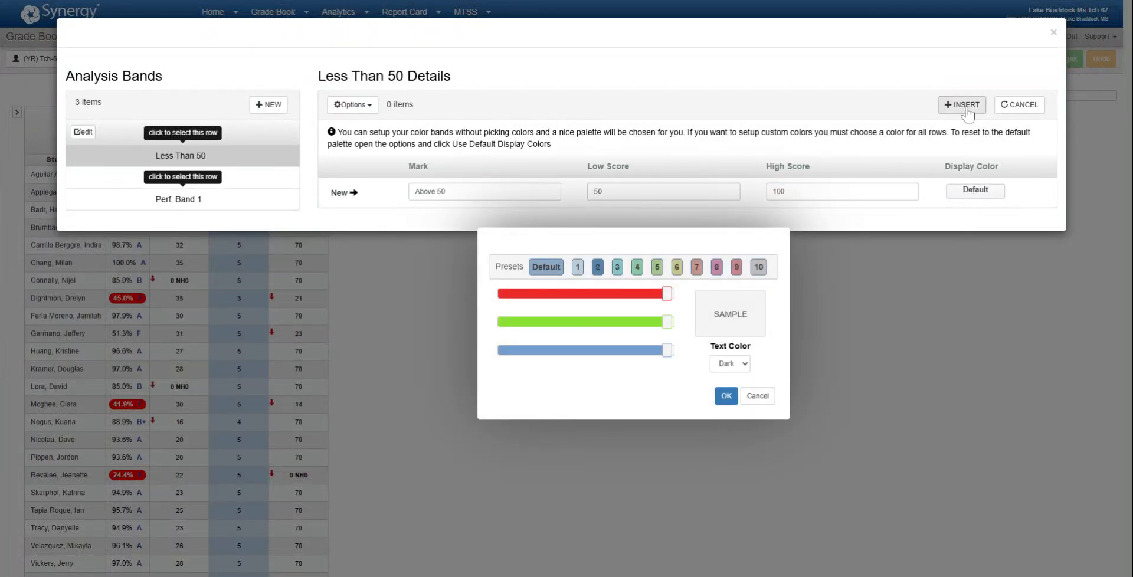
{"action": "left_click", "coordinate": [725, 396]}
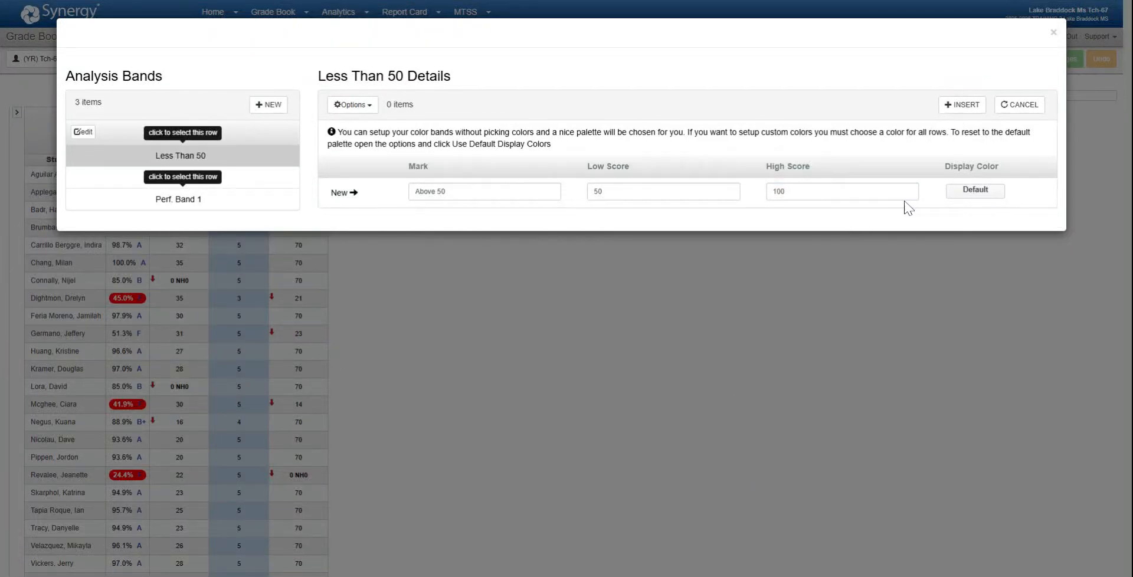
{"action": "left_click", "coordinate": [954, 106]}
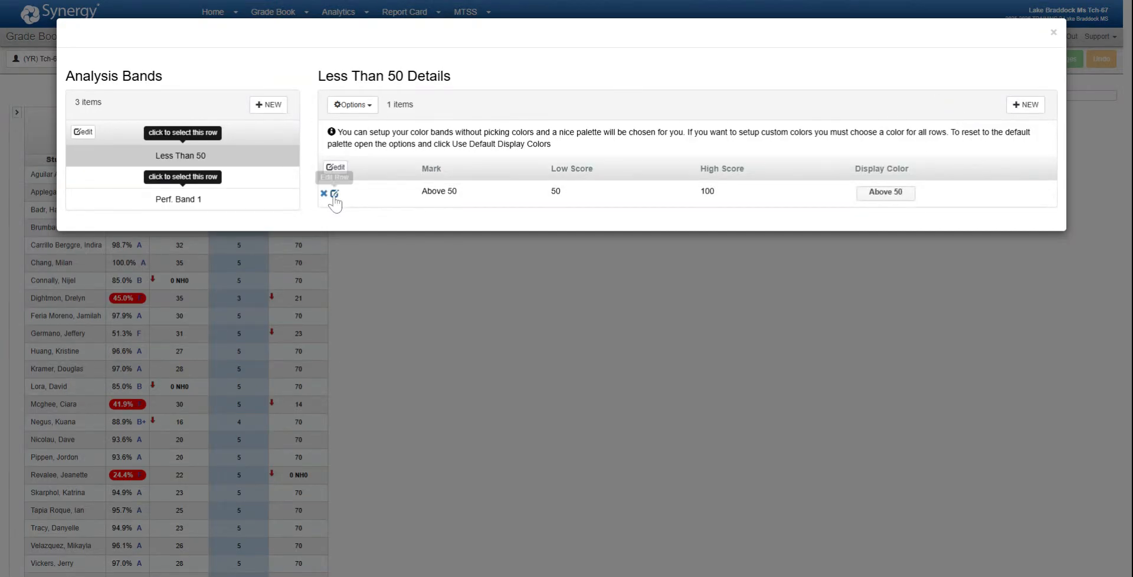
Change the Above 50 mark's display color to preset 4 with dark text and save the row.
{"action": "left_click", "coordinate": [334, 194]}
{"action": "left_click", "coordinate": [958, 195]}
{"action": "left_click", "coordinate": [658, 269]}
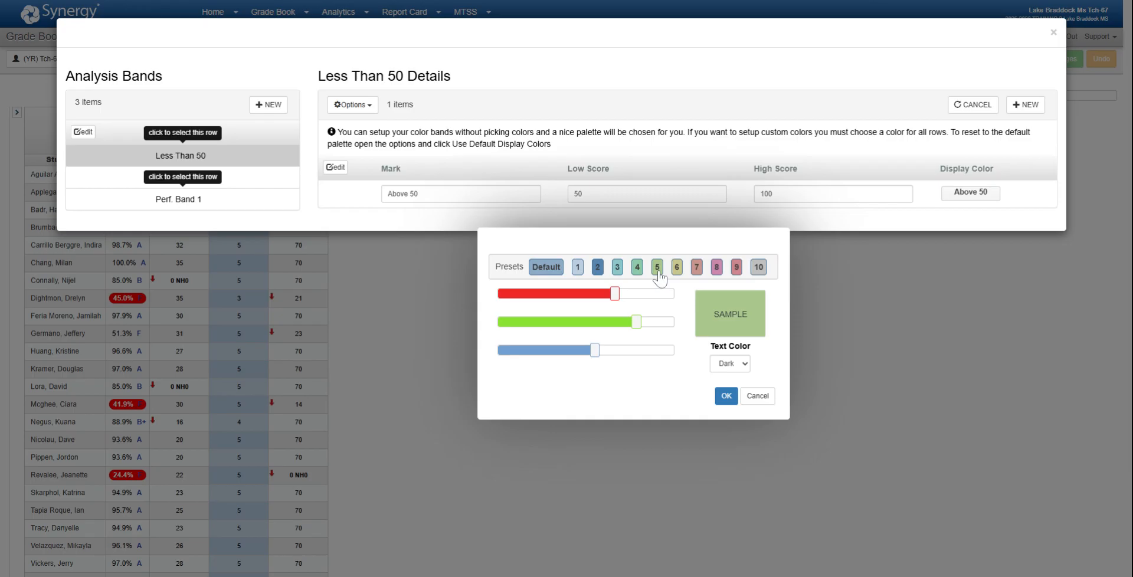
{"action": "left_click", "coordinate": [637, 268]}
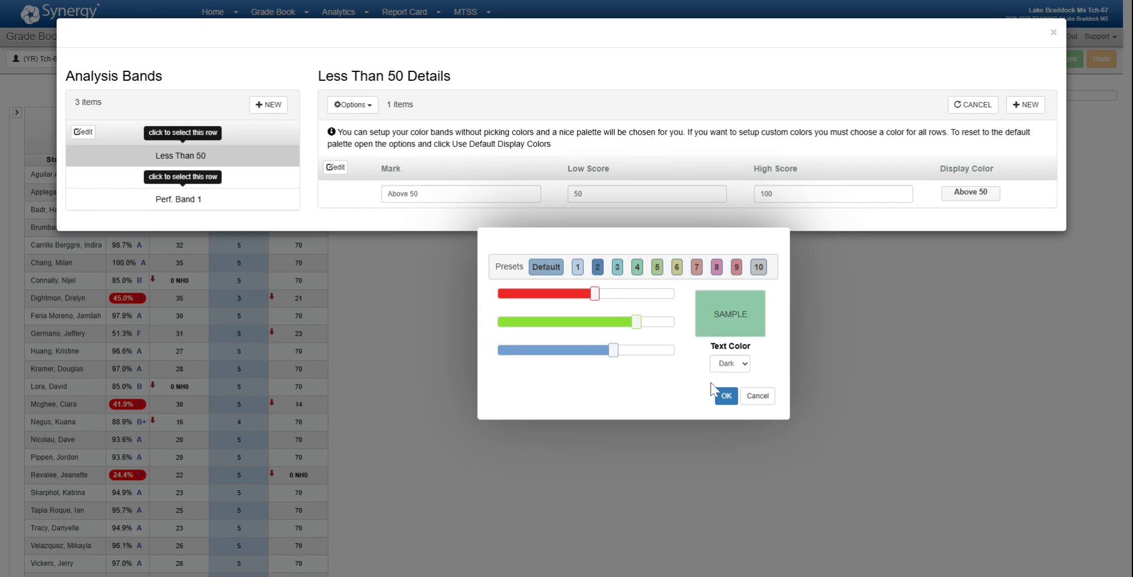
{"action": "left_click", "coordinate": [726, 396]}
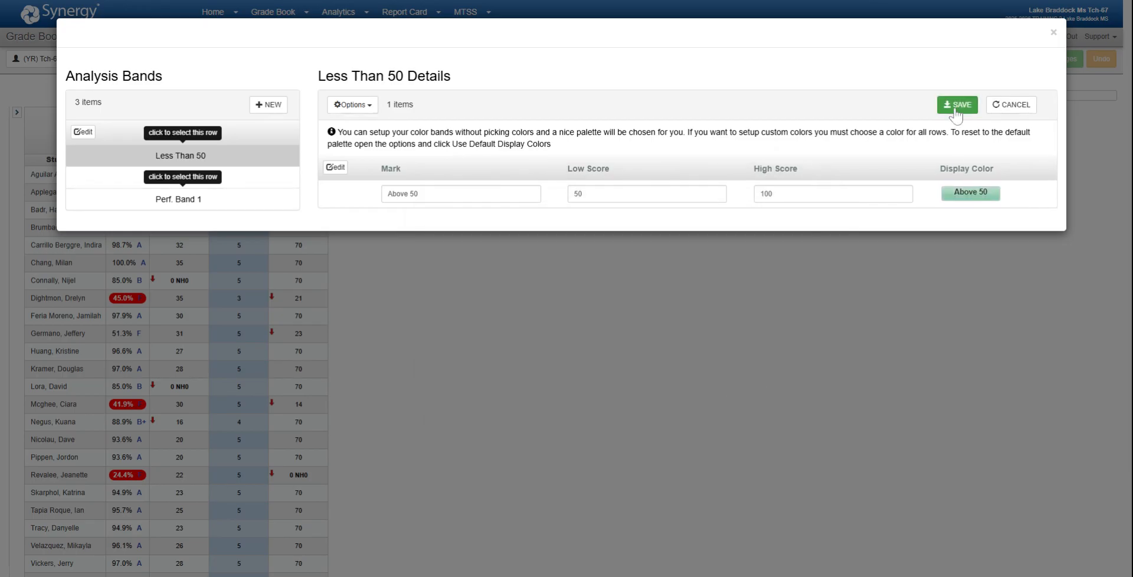
{"action": "left_click", "coordinate": [954, 108]}
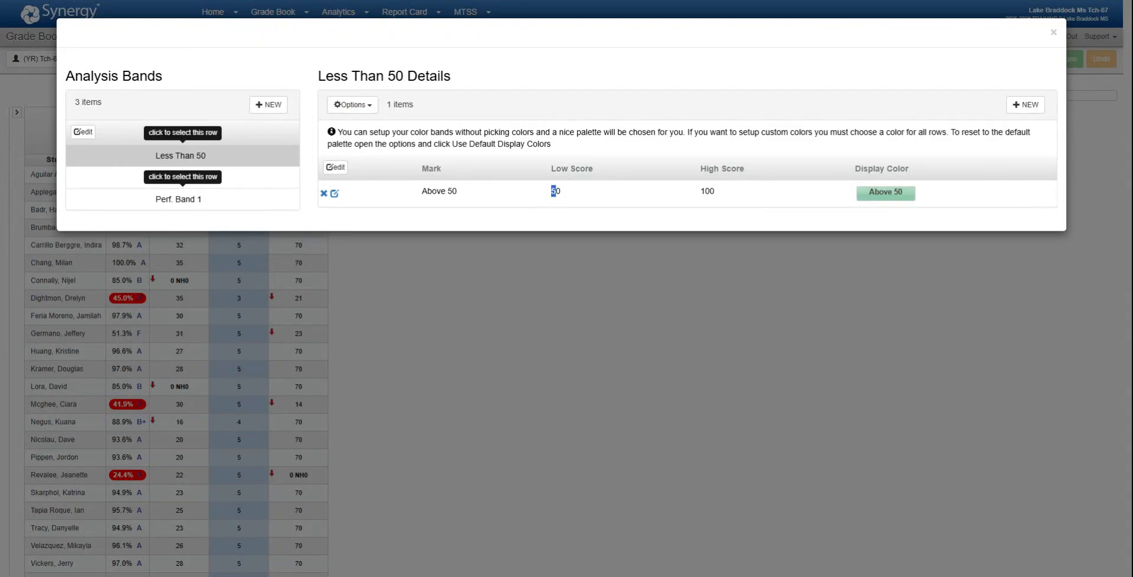
Start a new mark named Less than 50 with a low score of 1 and a high score of 49.99.
{"action": "left_click_drag", "start_coordinate": [553, 191], "coordinate": [711, 192]}
{"action": "left_click", "coordinate": [631, 191]}
{"action": "left_click", "coordinate": [1025, 105]}
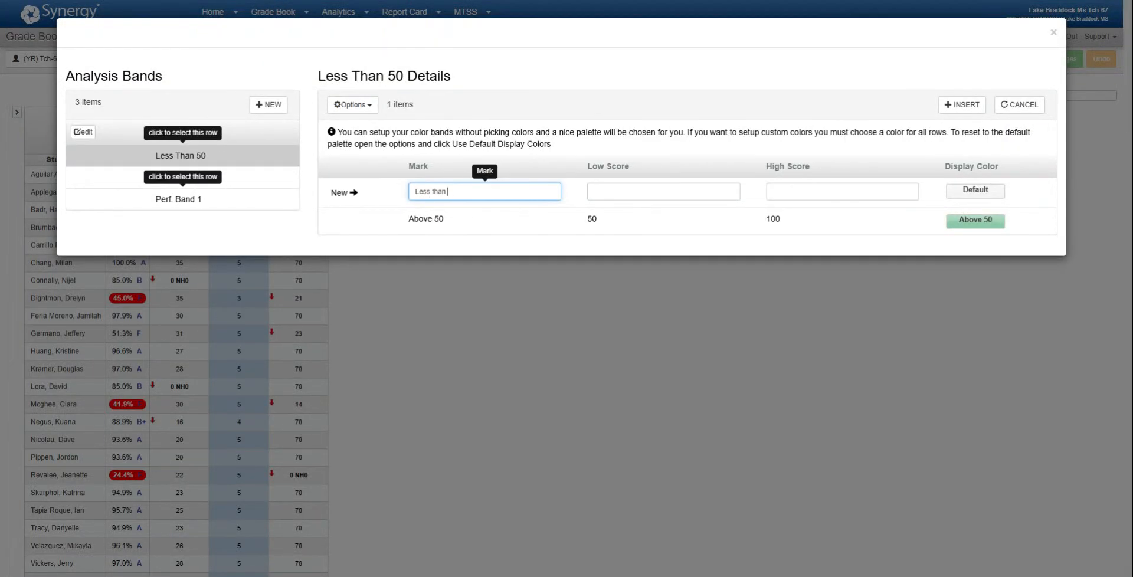
{"action": "key", "text": "Tab"}
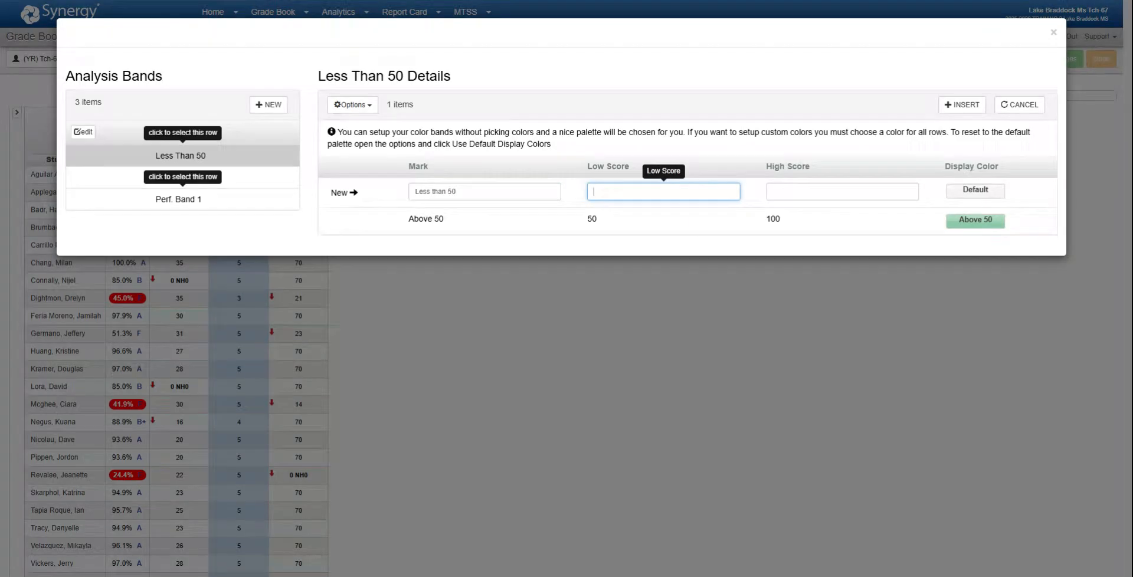
{"action": "left_click", "coordinate": [770, 194]}
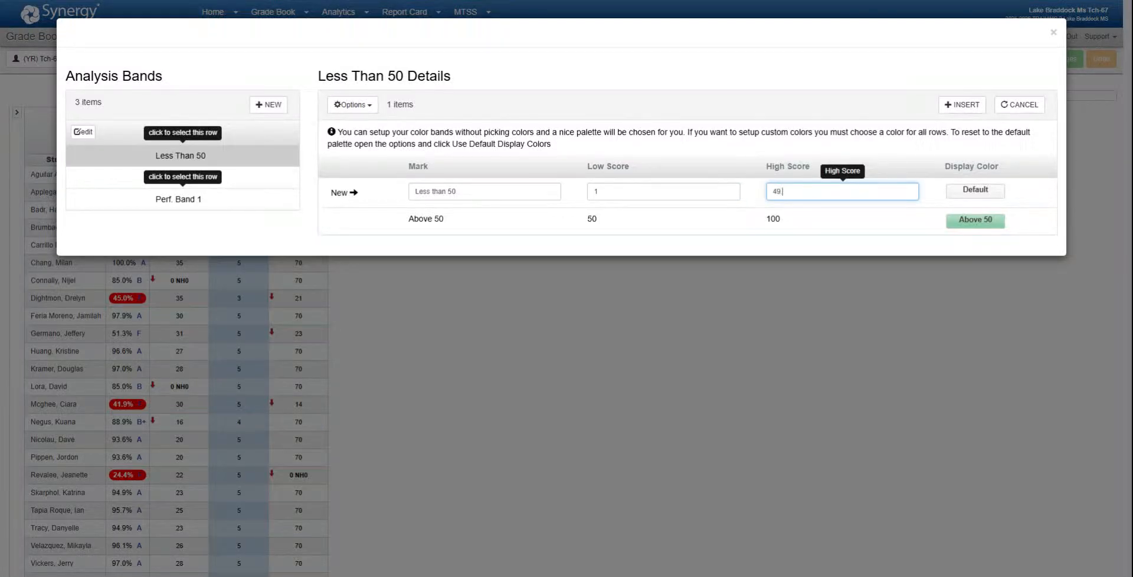
{"action": "left_click", "coordinate": [801, 117]}
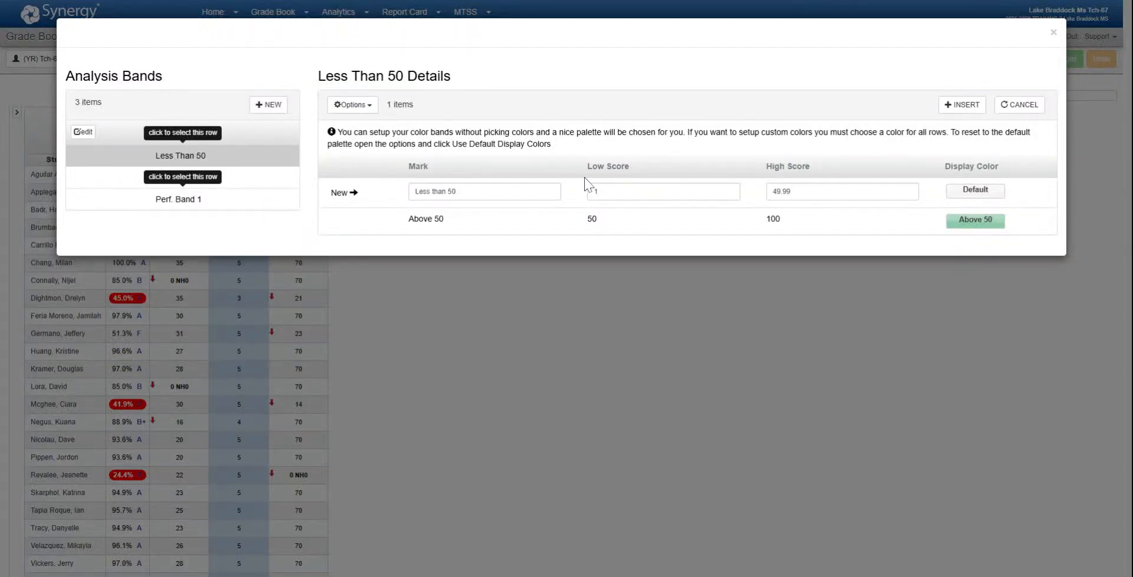
{"action": "double_click", "coordinate": [772, 191]}
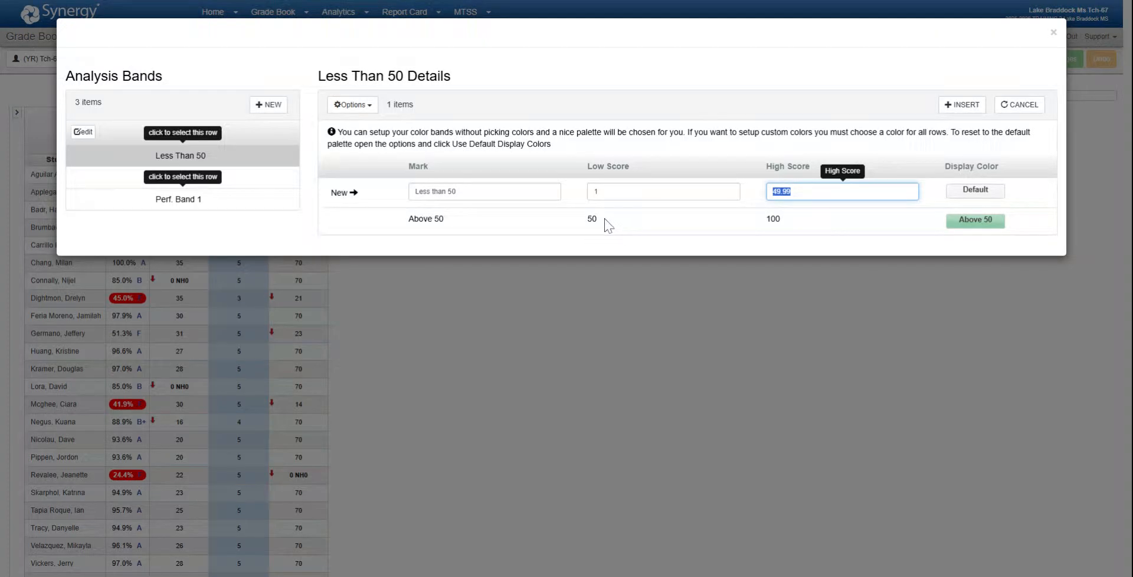
Assign display color preset 9 to the new Less than 50 mark and insert it into the band.
{"action": "left_click", "coordinate": [972, 194]}
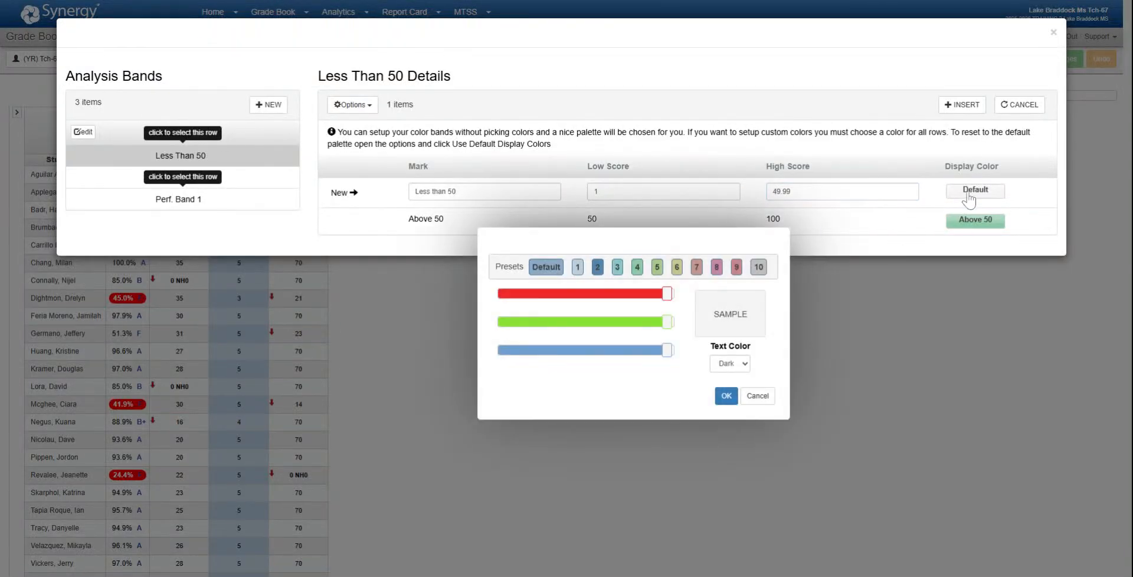
{"action": "left_click", "coordinate": [735, 268]}
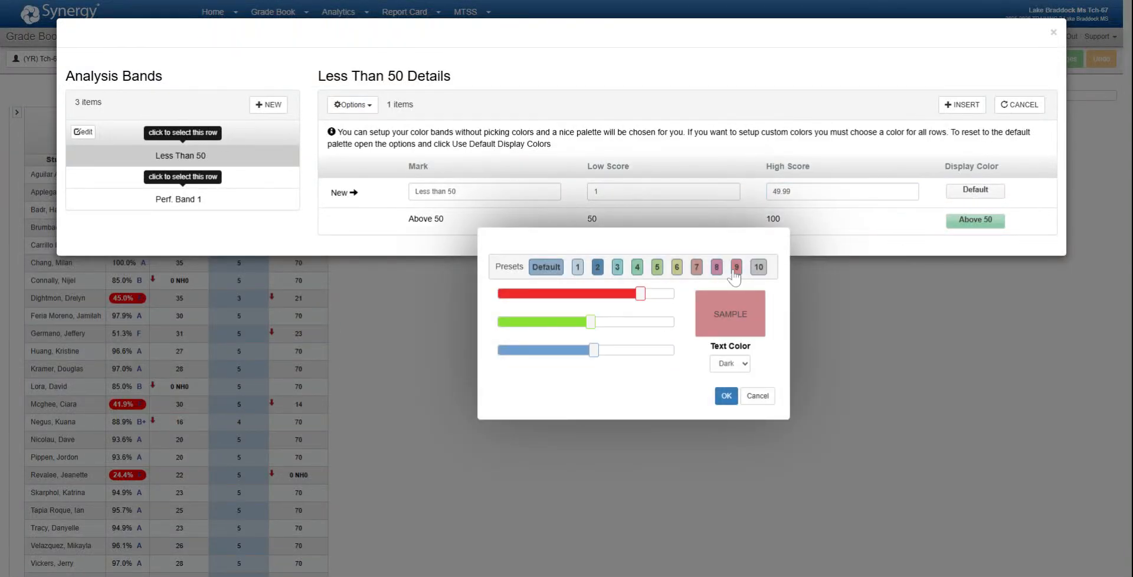
{"action": "left_click", "coordinate": [727, 395]}
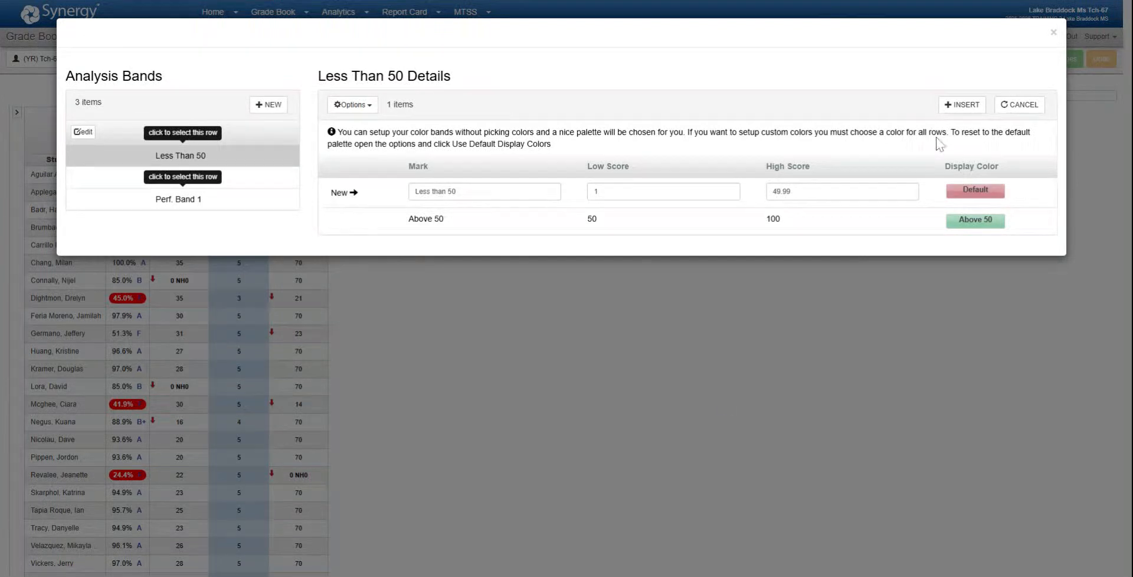
{"action": "left_click", "coordinate": [950, 106]}
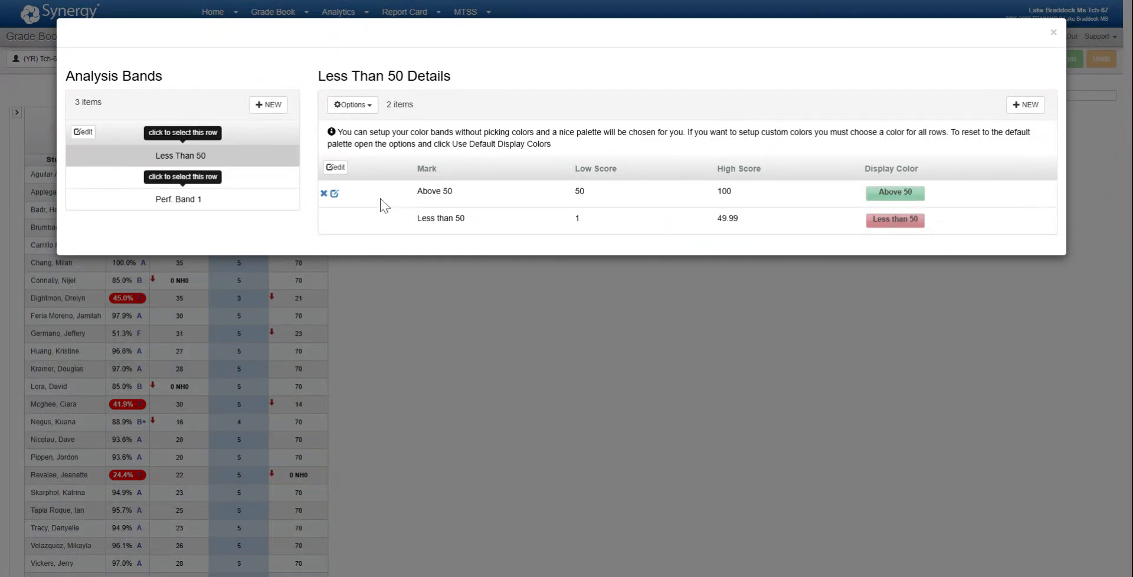
Add a Not Handed In mark with low score 0, high score .99 and the default display color.
{"action": "left_click", "coordinate": [1025, 105]}
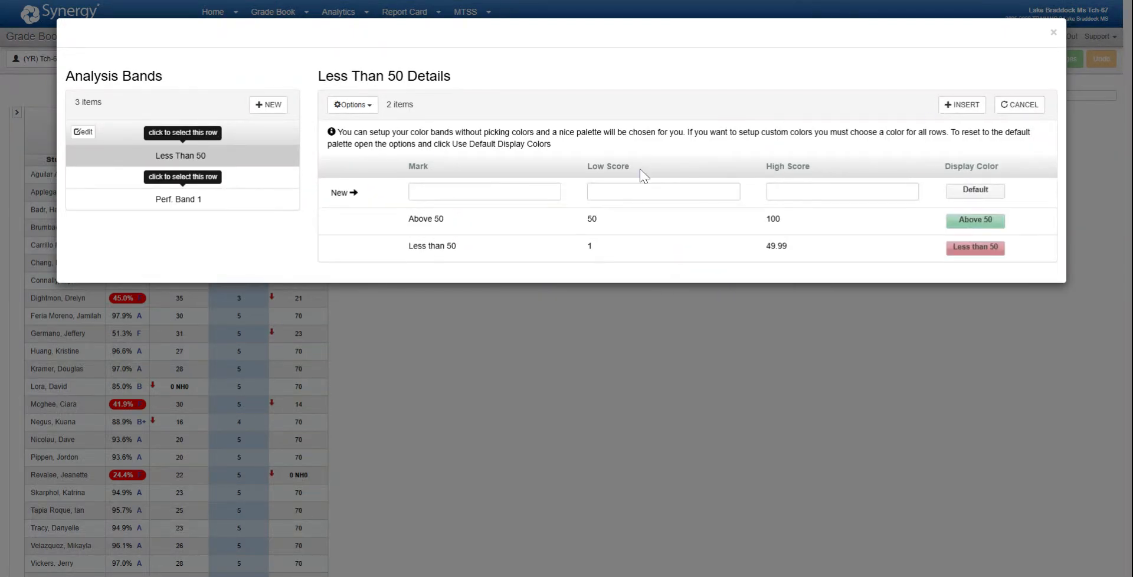
{"action": "left_click", "coordinate": [484, 191]}
{"action": "type", "text": "Not Handed In"}
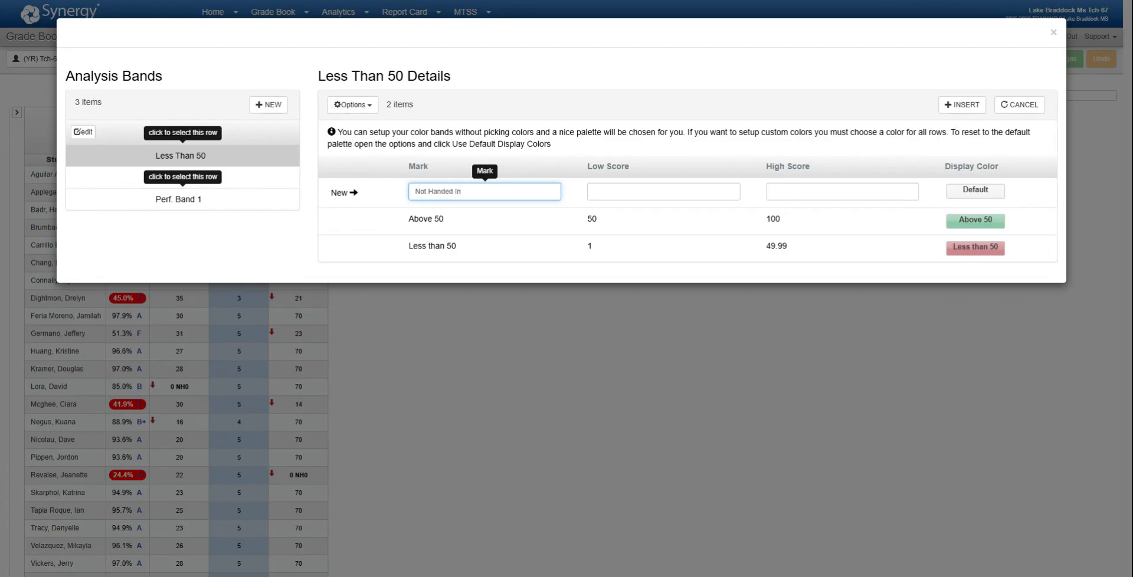
{"action": "key", "text": "Tab"}
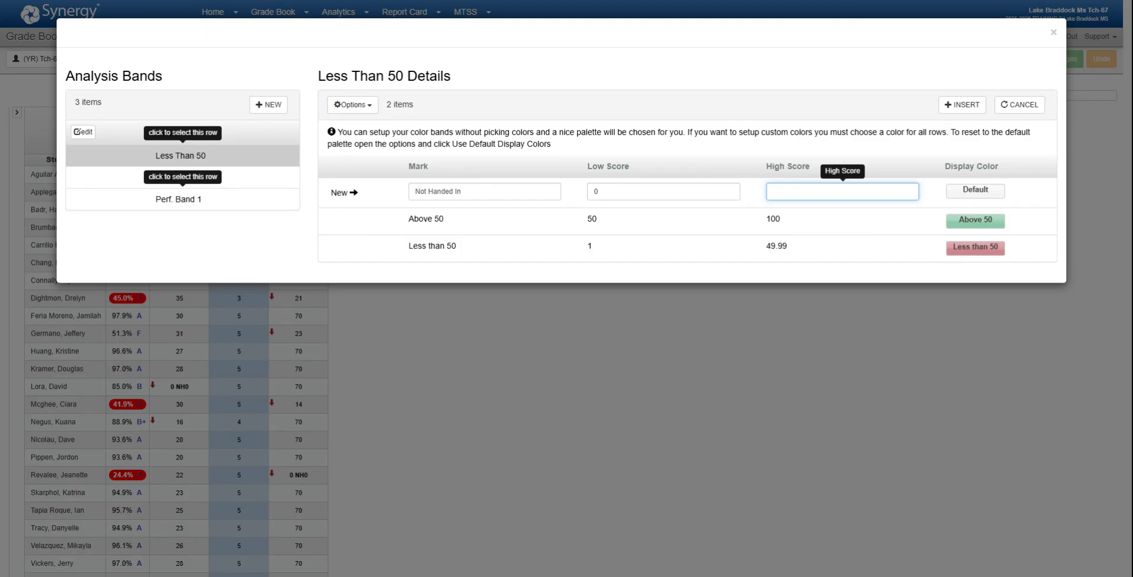
{"action": "type", "text": ".99"}
{"action": "left_click", "coordinate": [963, 105]}
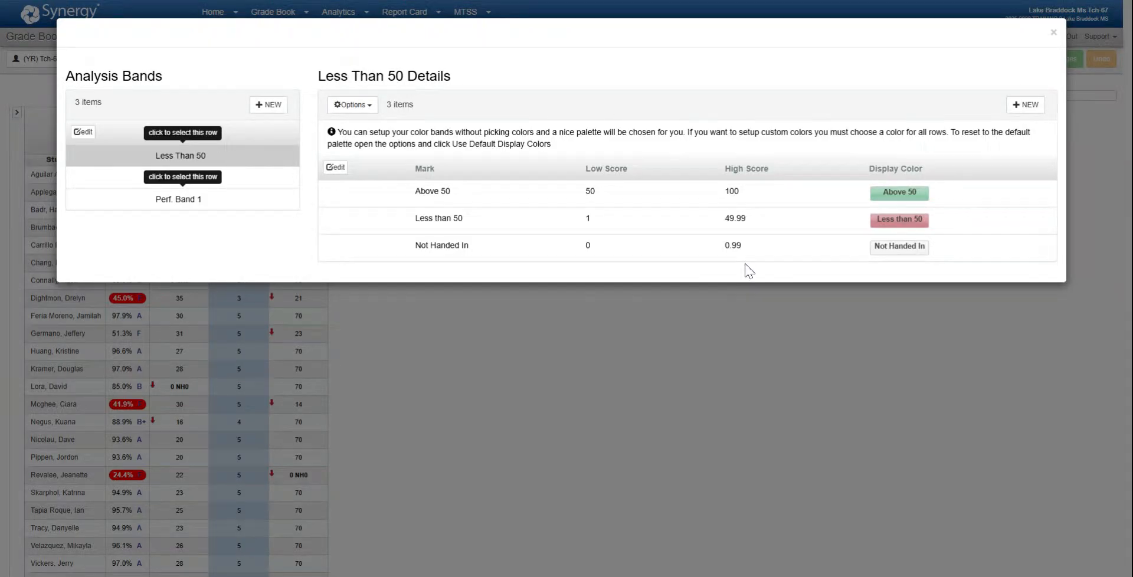
Close the analysis band setup and apply the Less Than 50 band to the grade book.
{"action": "left_click", "coordinate": [1054, 34]}
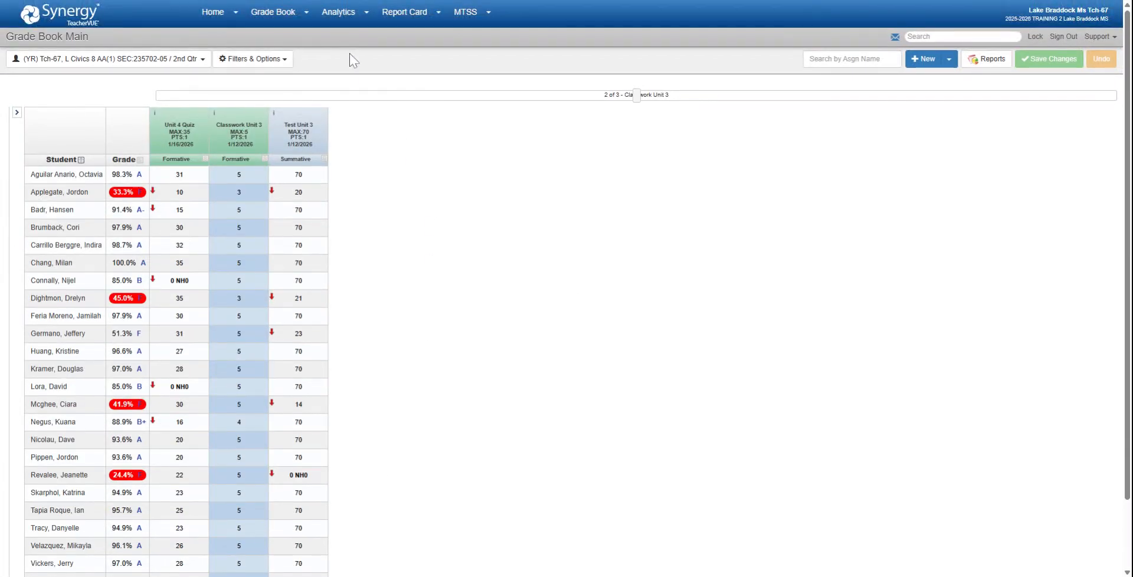
{"action": "left_click", "coordinate": [254, 12]}
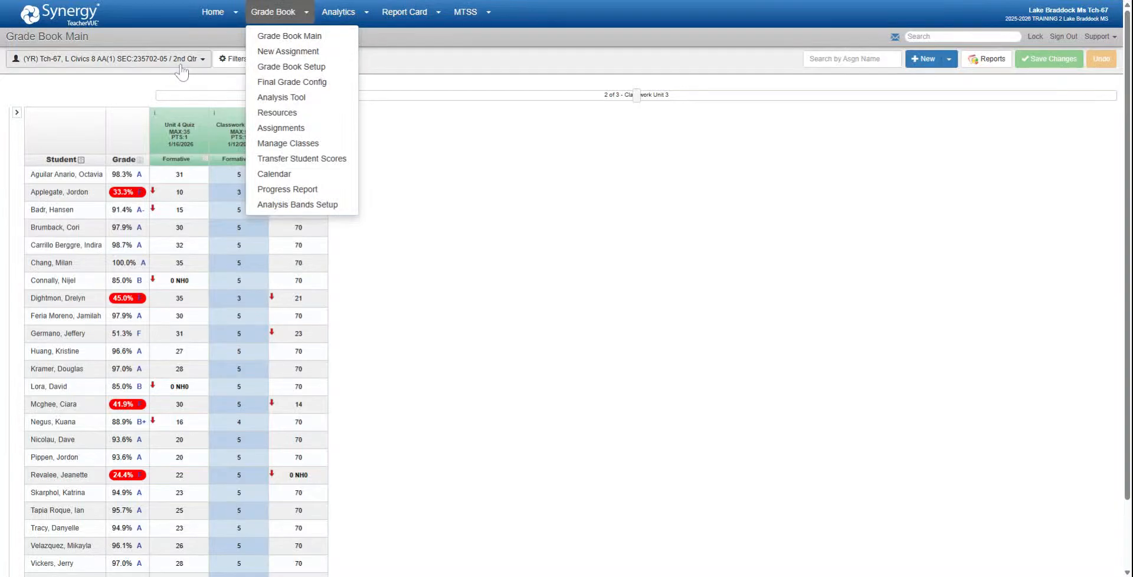
{"action": "left_click", "coordinate": [233, 61]}
{"action": "left_click", "coordinate": [424, 174]}
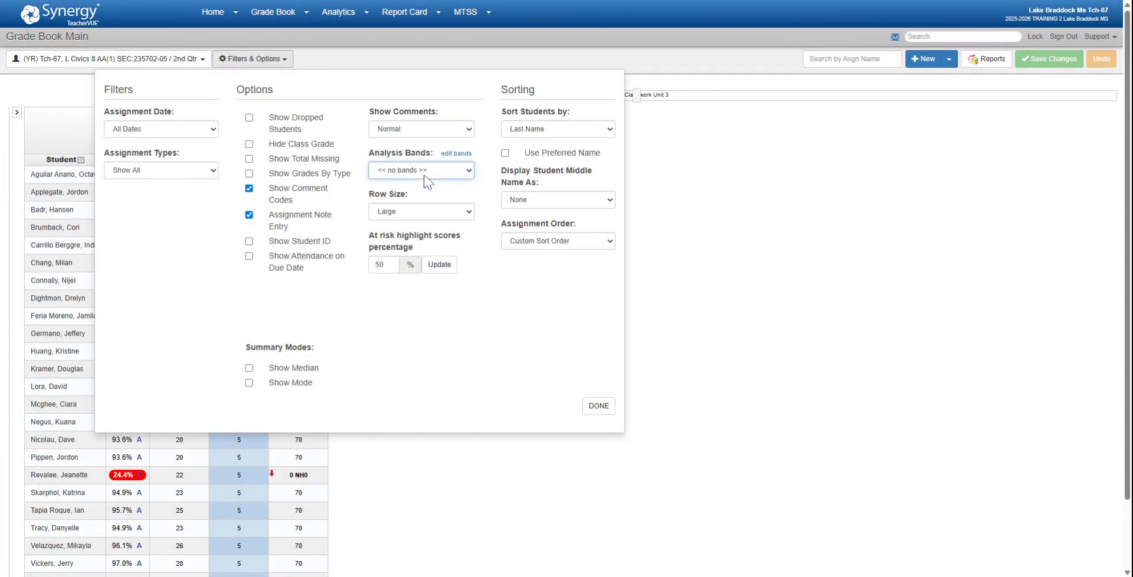
{"action": "left_click", "coordinate": [427, 186]}
{"action": "left_click", "coordinate": [596, 406]}
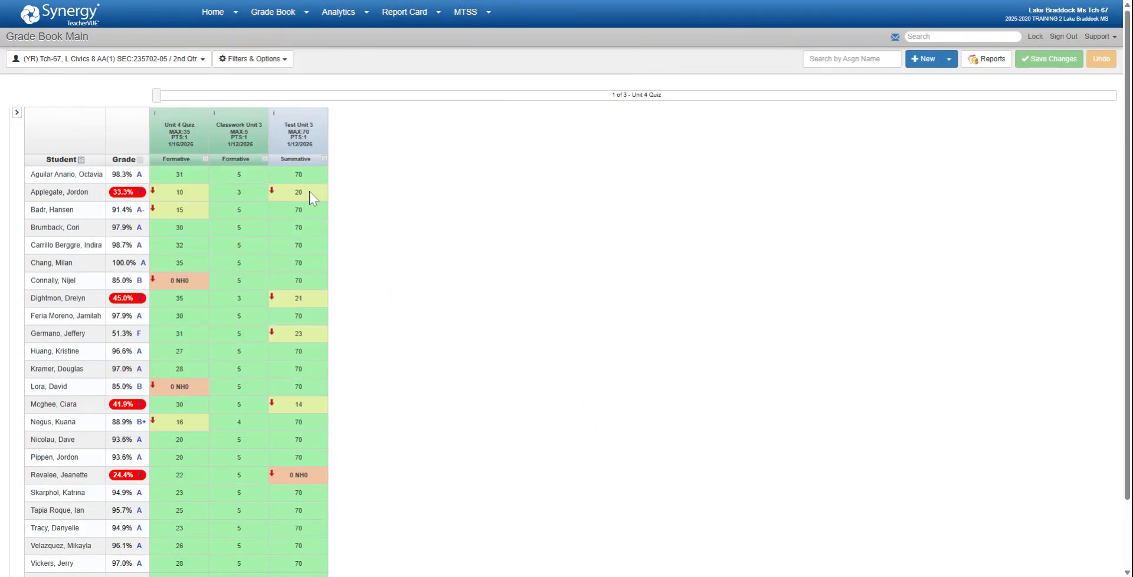
Preview the Perf. Band 1 colors in the grade book and switch back to the Less Than 50 band.
{"action": "left_click", "coordinate": [274, 62]}
{"action": "left_click", "coordinate": [430, 172]}
{"action": "left_click", "coordinate": [420, 211]}
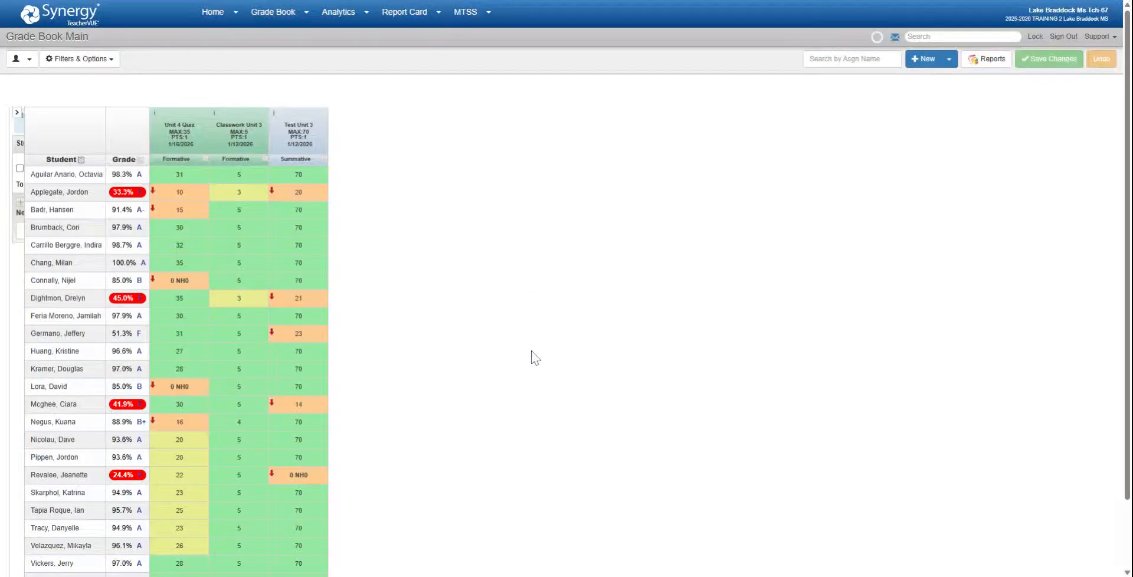
{"action": "left_click", "coordinate": [421, 200]}
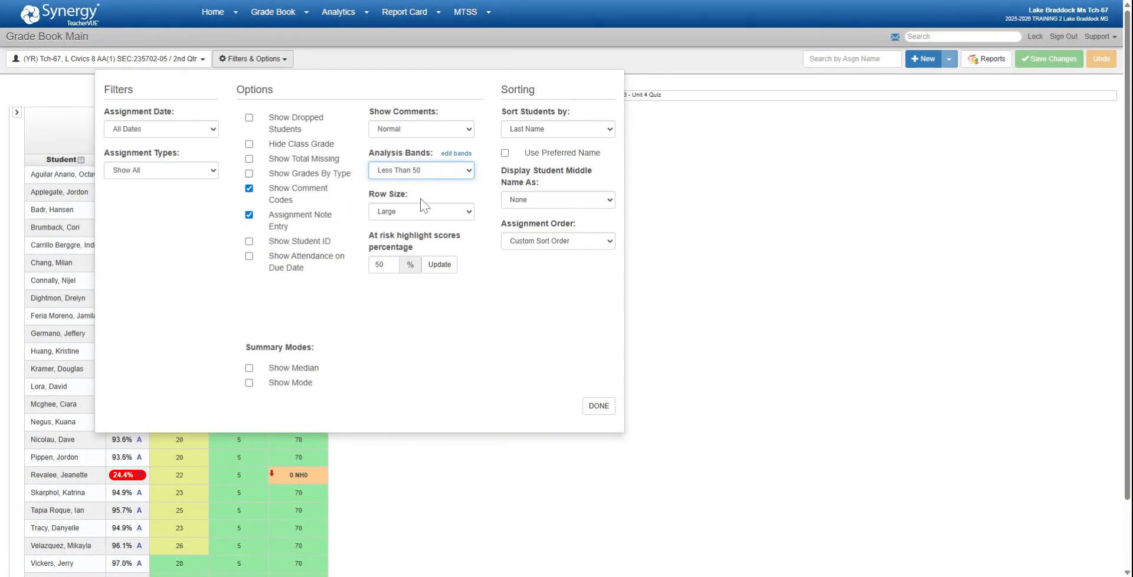
{"action": "left_click", "coordinate": [598, 407]}
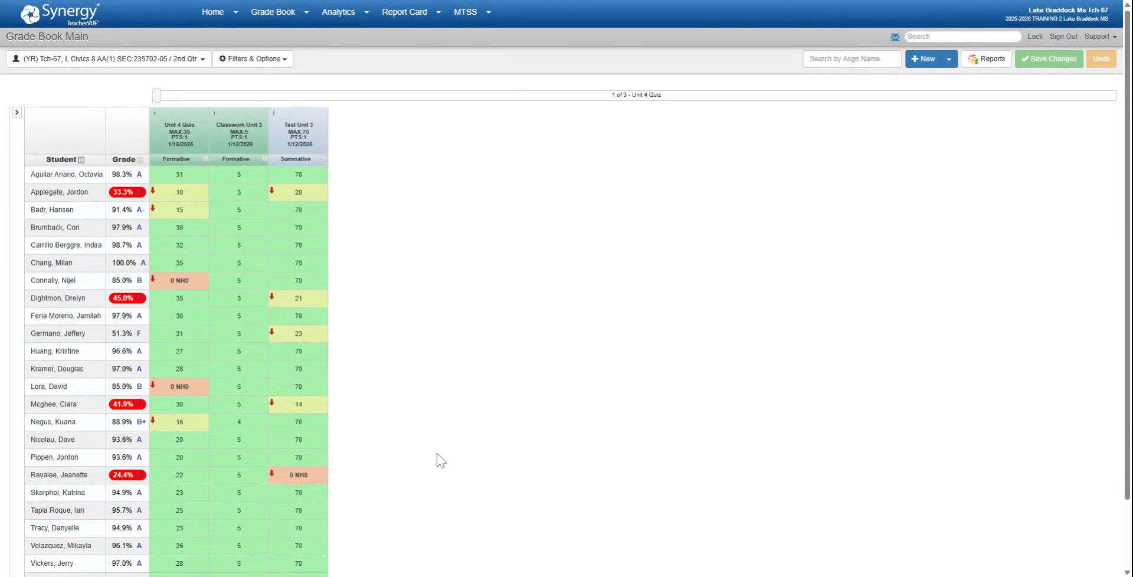
{"action": "left_click", "coordinate": [297, 196]}
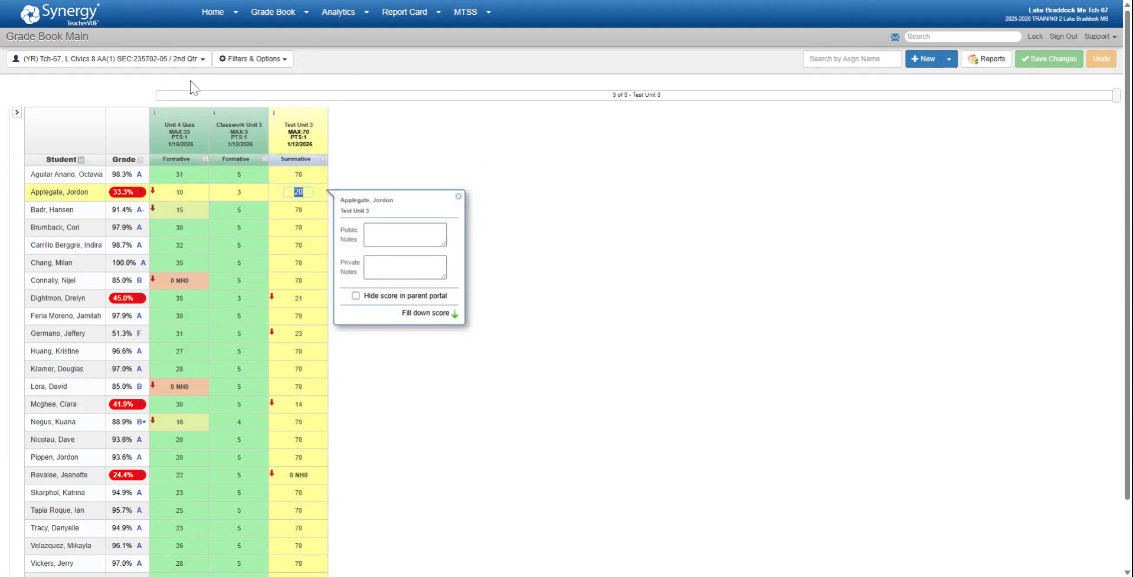
{"action": "left_click", "coordinate": [272, 59]}
{"action": "left_click", "coordinate": [277, 61]}
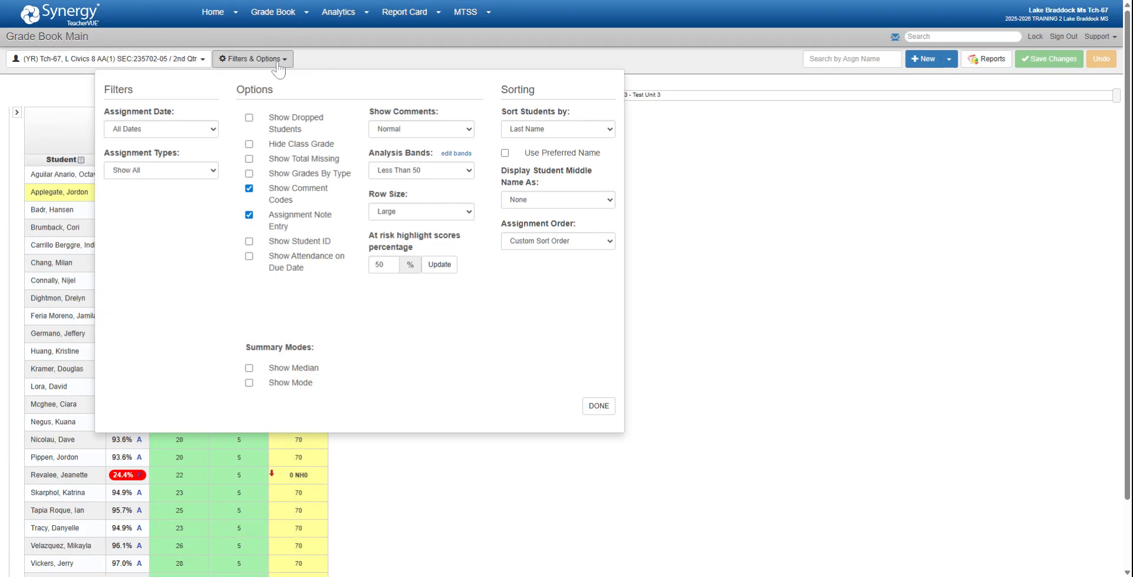
{"action": "left_click", "coordinate": [277, 61]}
Re-enter NH0 as the seventh student's Unit 4 Quiz score and save the change.
{"action": "left_click", "coordinate": [188, 281]}
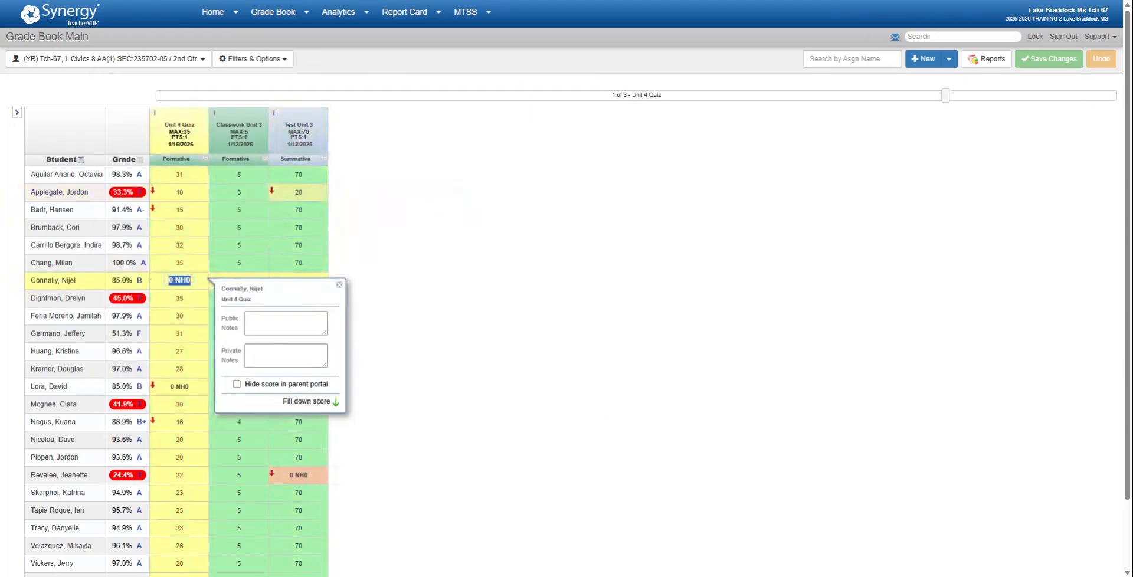
{"action": "type", "text": "NHO"}
{"action": "key", "text": "Return"}
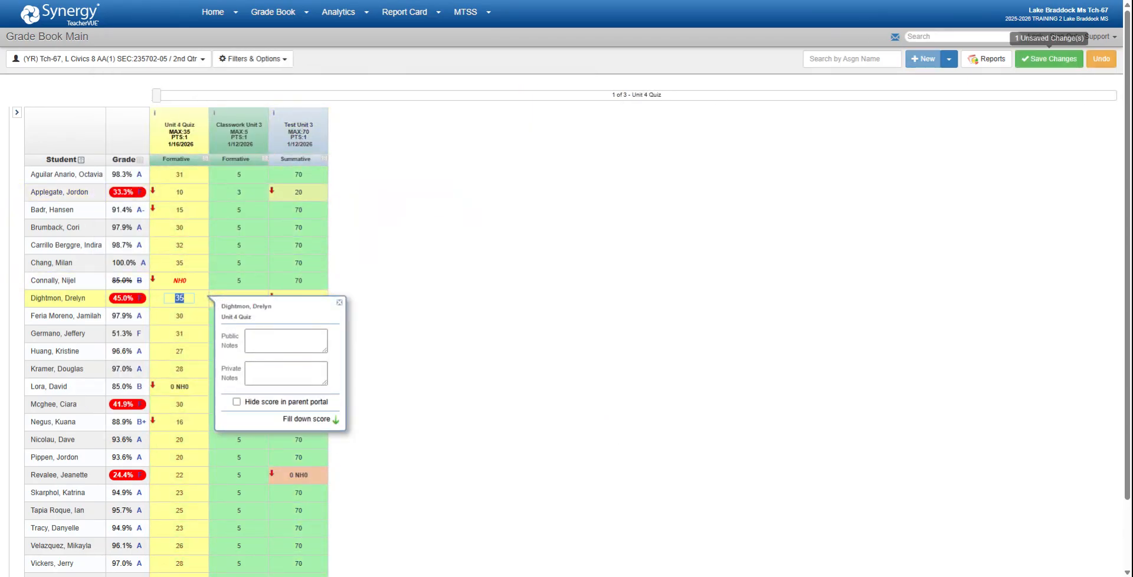
{"action": "left_click", "coordinate": [1048, 59]}
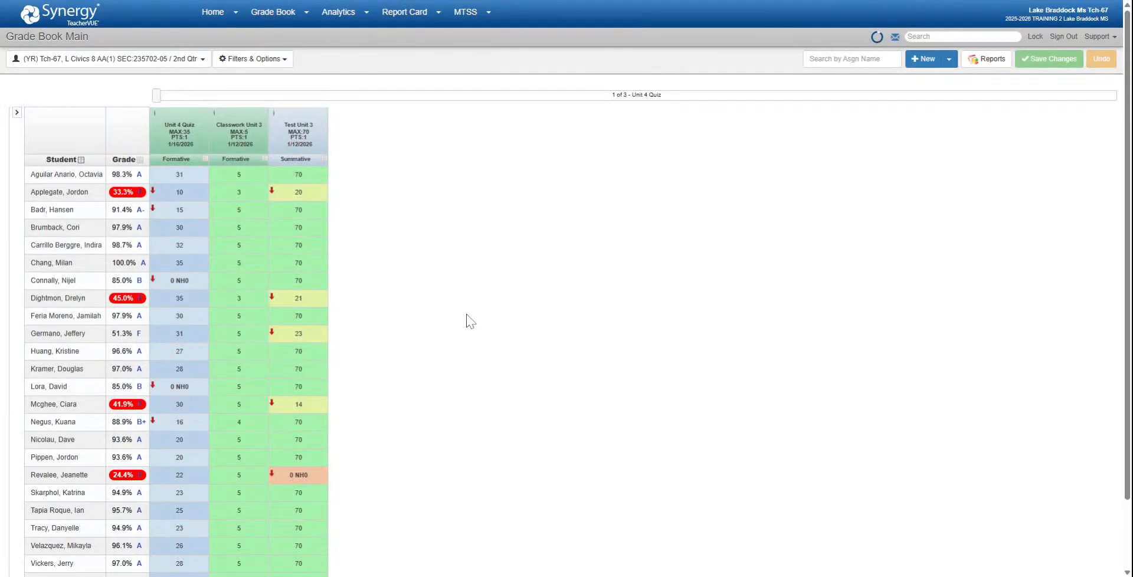
Refresh the score coloring by setting the analysis band to no bands and reapplying Less Than 50.
{"action": "left_click", "coordinate": [254, 59]}
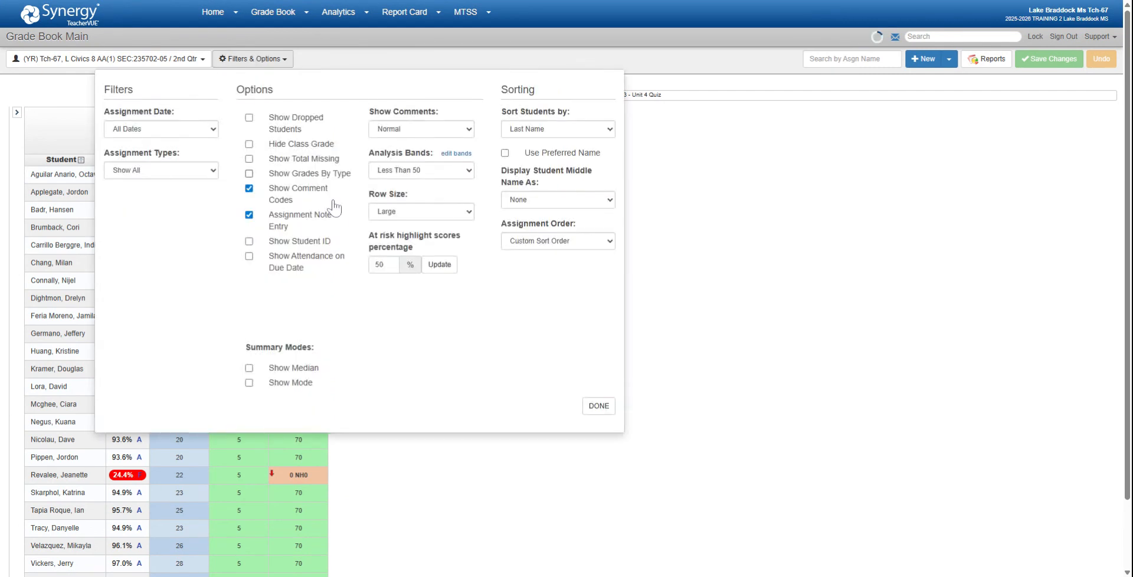
{"action": "left_click", "coordinate": [413, 171]}
{"action": "left_click", "coordinate": [413, 185]}
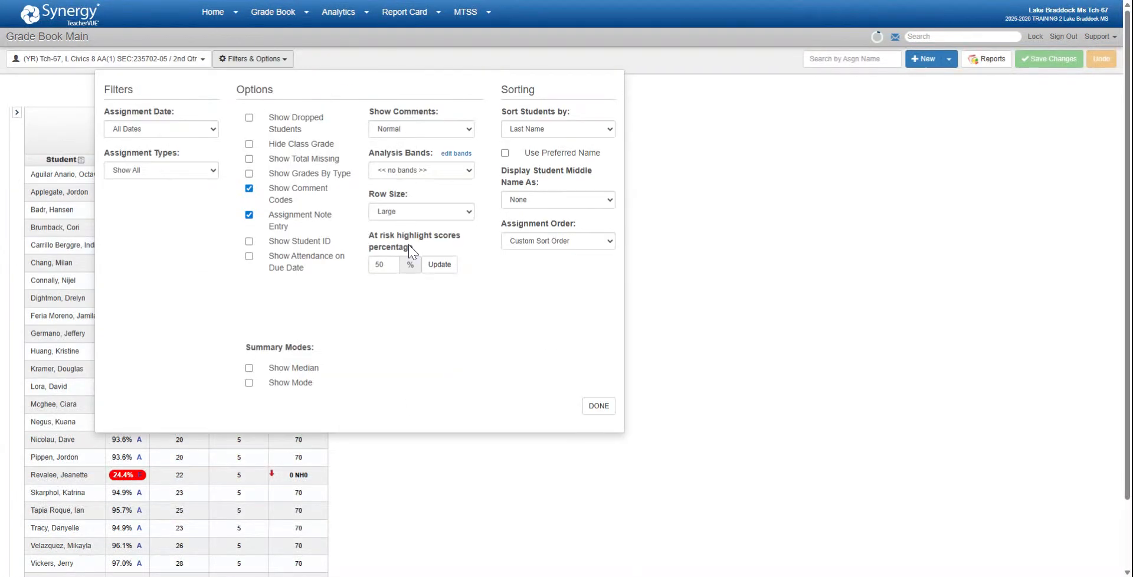
{"action": "left_click", "coordinate": [412, 174]}
{"action": "left_click", "coordinate": [426, 206]}
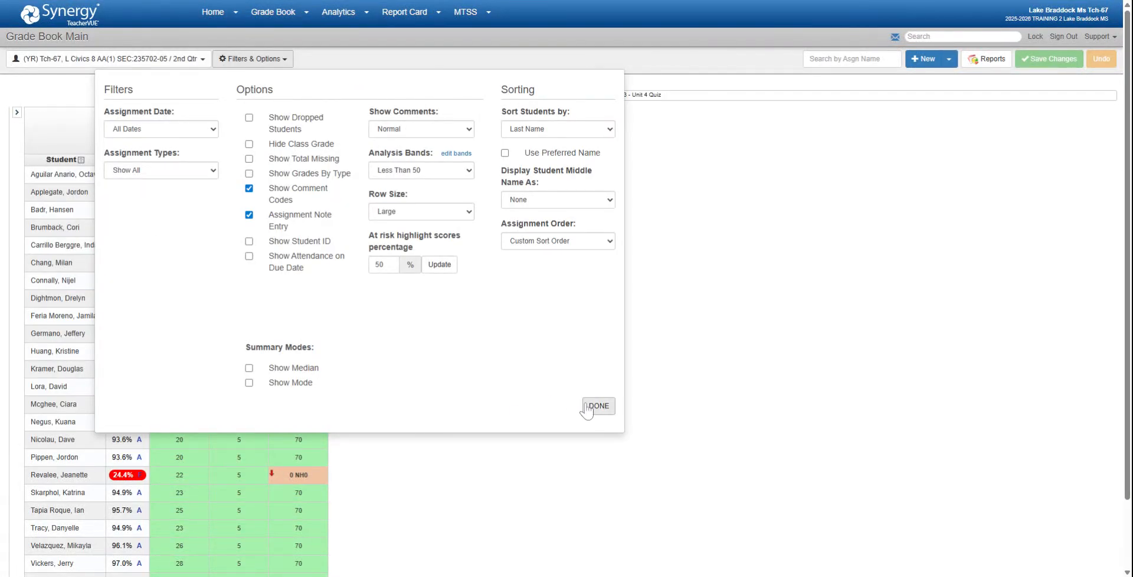
{"action": "left_click", "coordinate": [598, 407]}
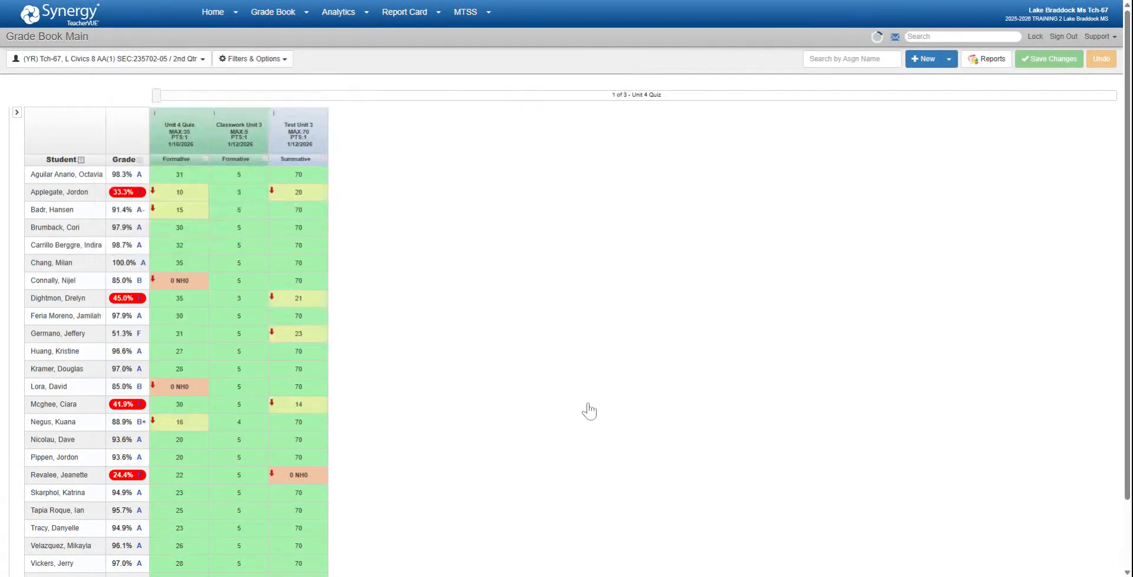
Open the analysis band setup, view the Perf. Band 1 details, and return to the Less Than 50 details.
{"action": "left_click", "coordinate": [250, 59]}
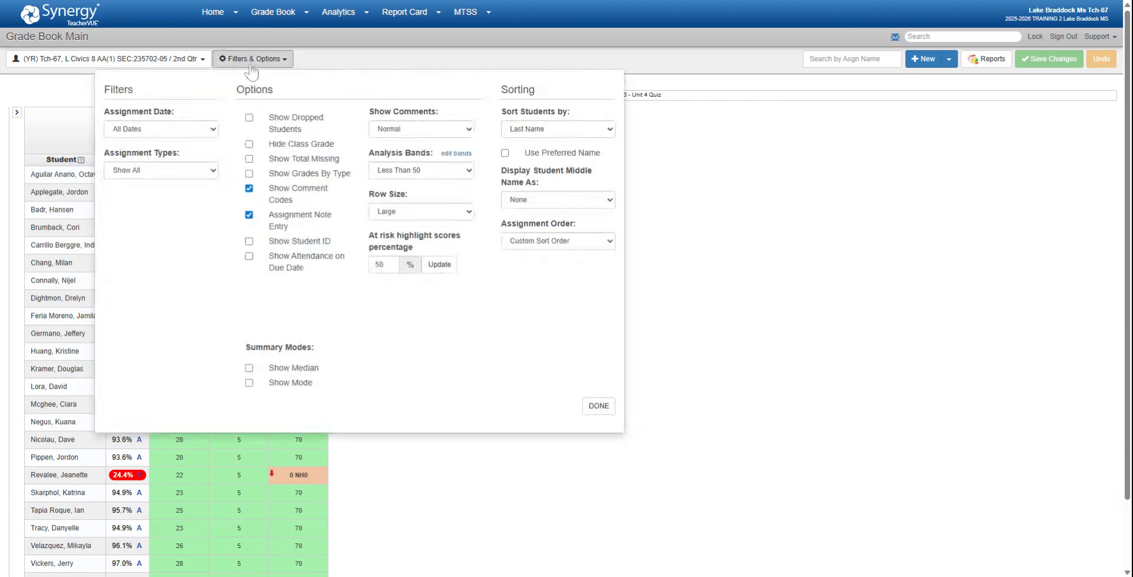
{"action": "left_click", "coordinate": [468, 157]}
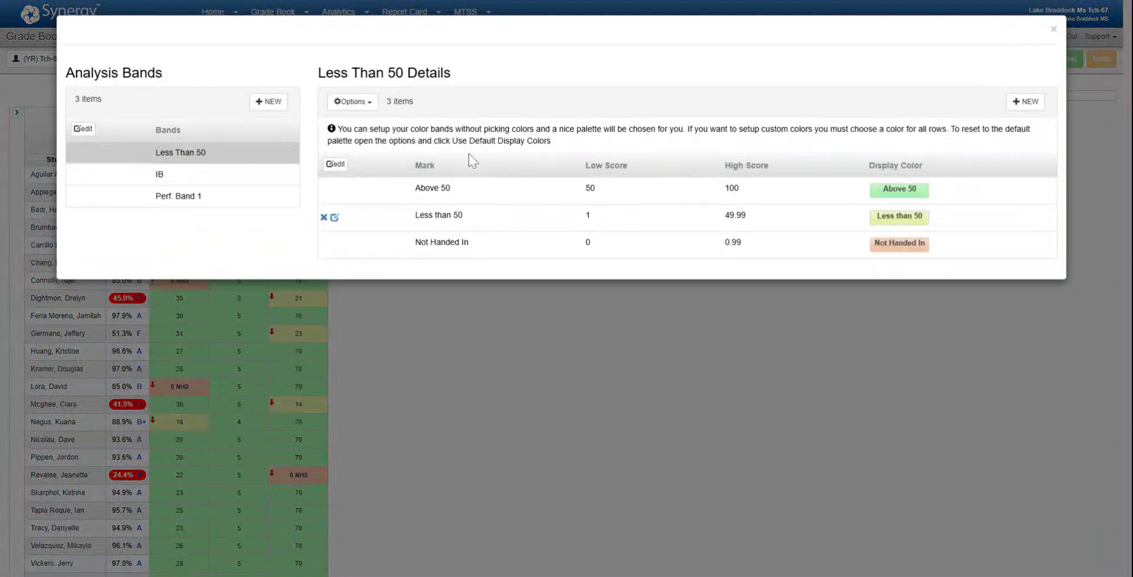
{"action": "left_click", "coordinate": [187, 197]}
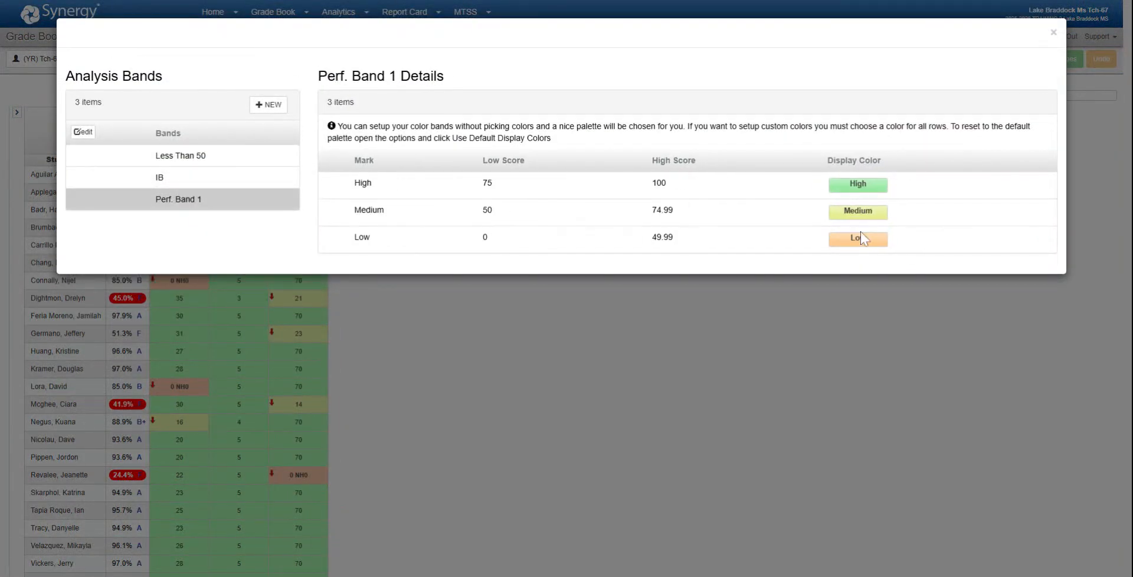
{"action": "left_click", "coordinate": [190, 163]}
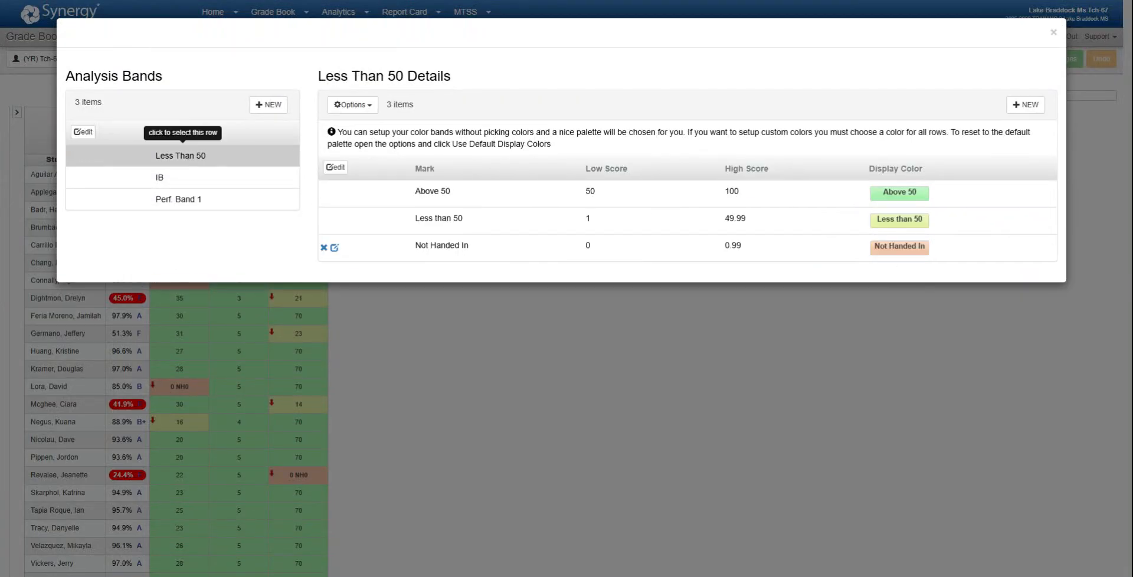
Set the Not Handed In mark's display color to white in the Less Than 50 band, save it, and close the band setup.
{"action": "left_click", "coordinate": [334, 248]}
{"action": "left_click", "coordinate": [950, 251]}
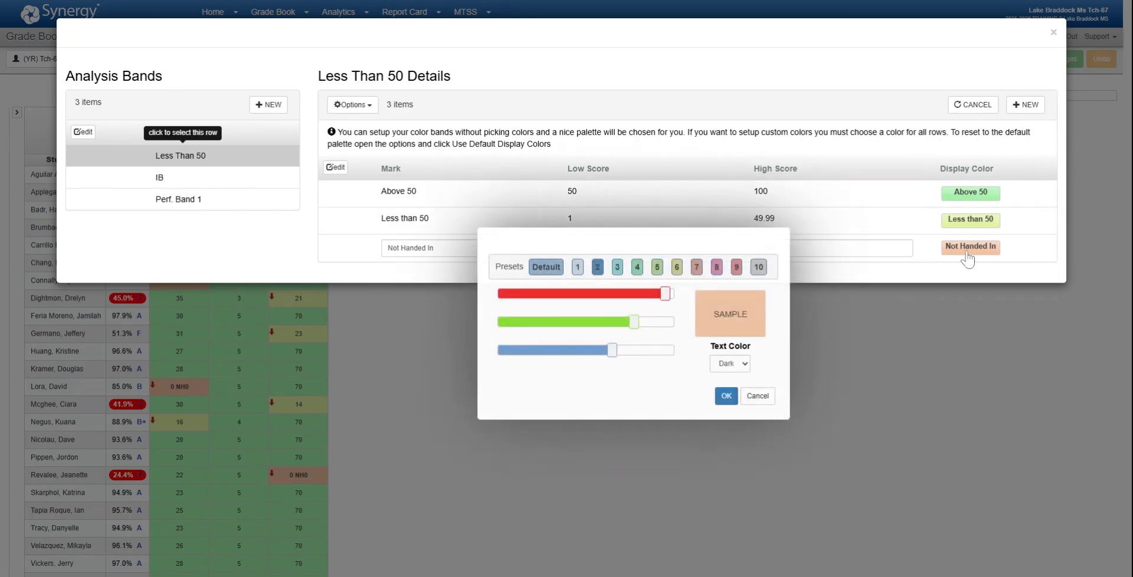
{"action": "left_click", "coordinate": [759, 272]}
{"action": "left_click_drag", "start_coordinate": [630, 294], "coordinate": [490, 304]}
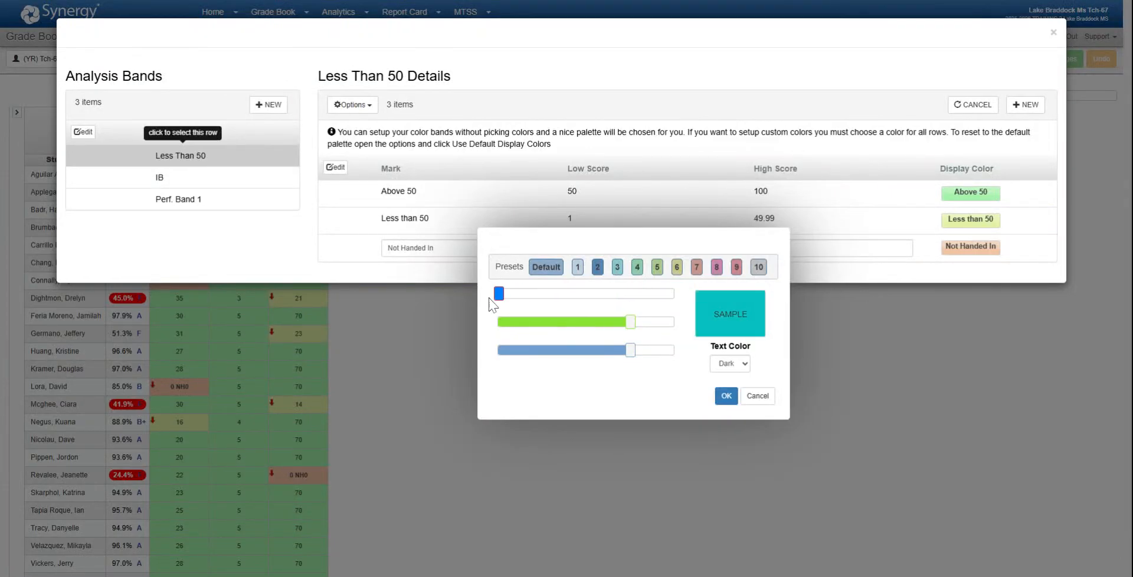
{"action": "left_click_drag", "start_coordinate": [592, 330], "coordinate": [498, 324]}
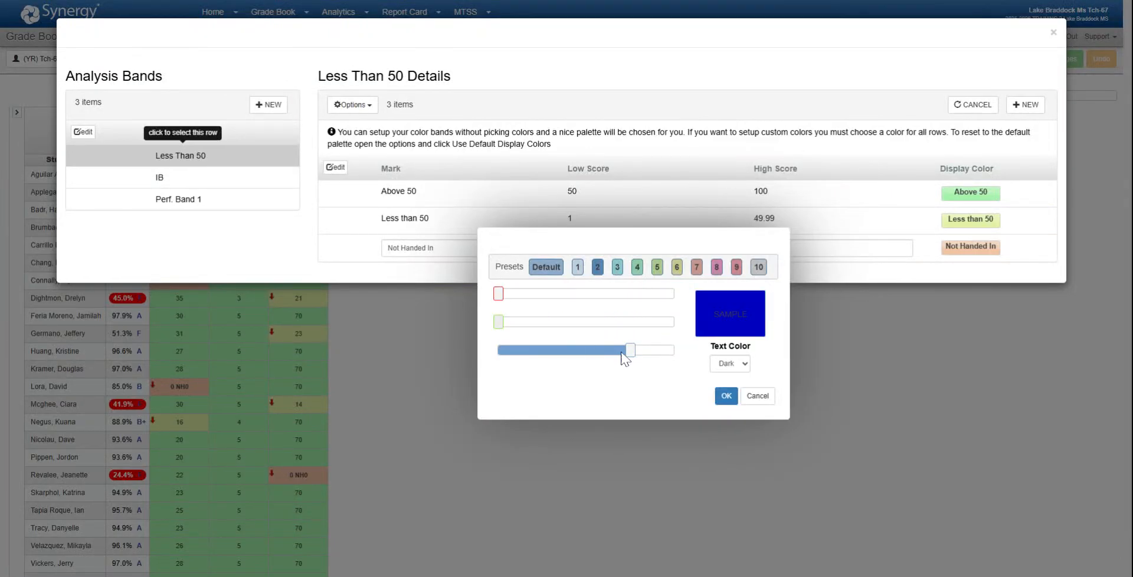
{"action": "left_click_drag", "start_coordinate": [632, 351], "coordinate": [676, 350]}
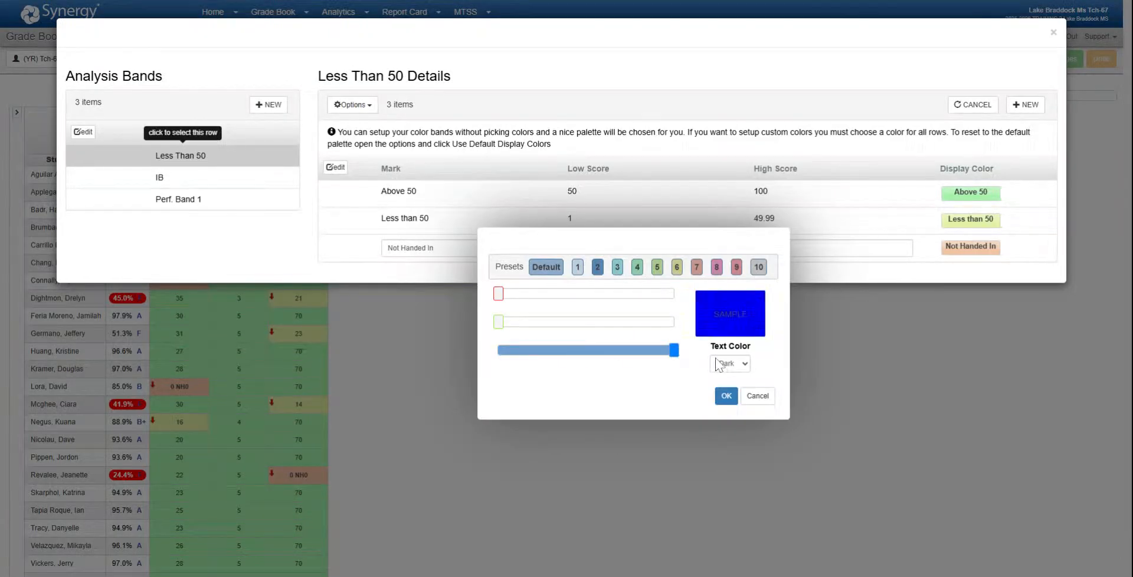
{"action": "left_click_drag", "start_coordinate": [499, 322], "coordinate": [676, 322]}
{"action": "left_click_drag", "start_coordinate": [499, 293], "coordinate": [675, 293]}
{"action": "left_click", "coordinate": [727, 396]}
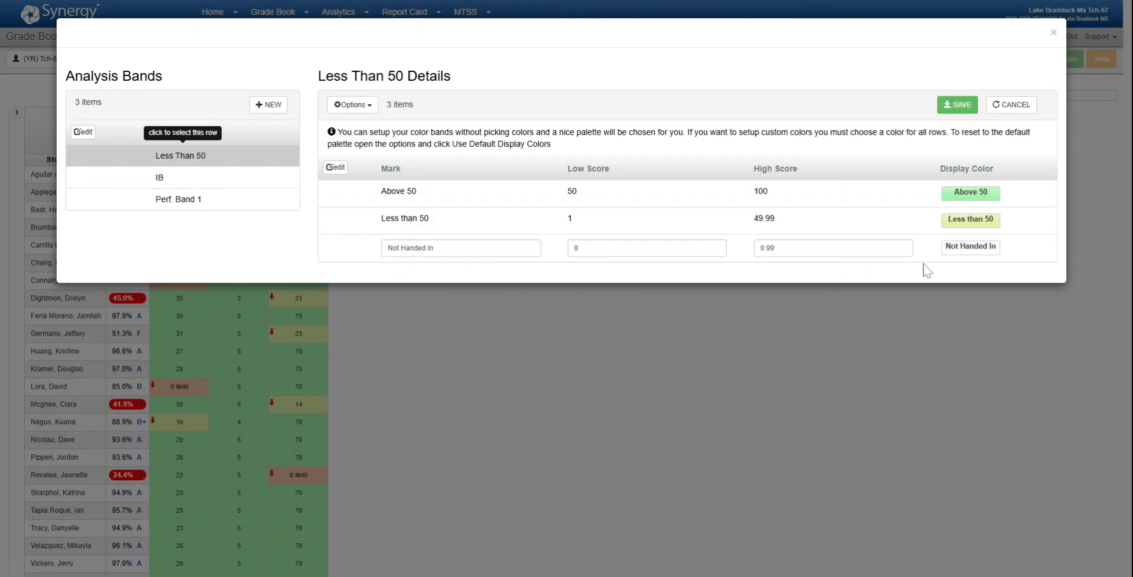
{"action": "left_click", "coordinate": [957, 104]}
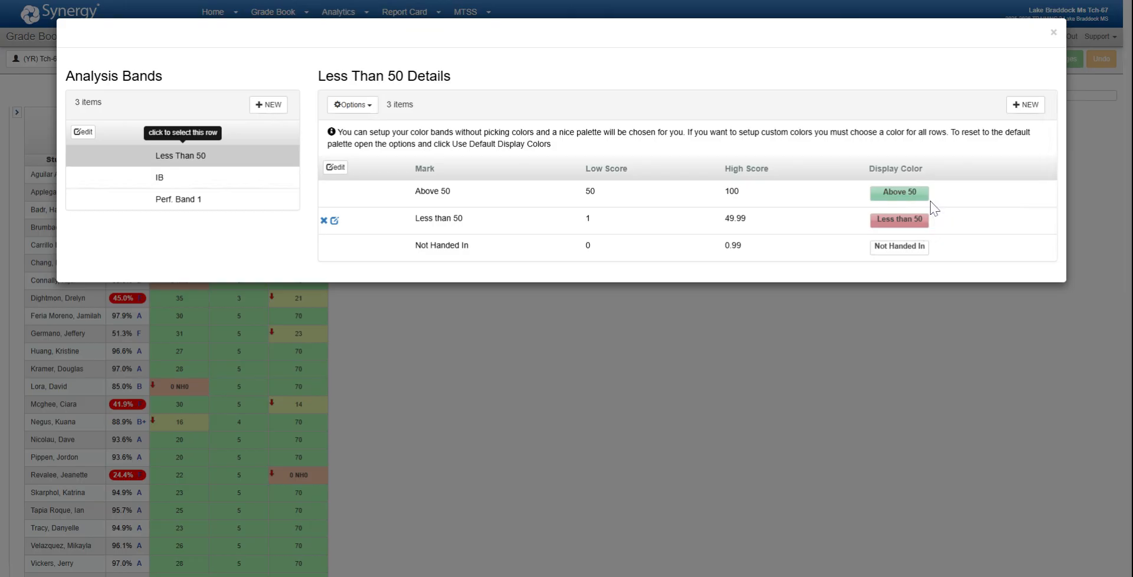
{"action": "left_click", "coordinate": [1054, 32]}
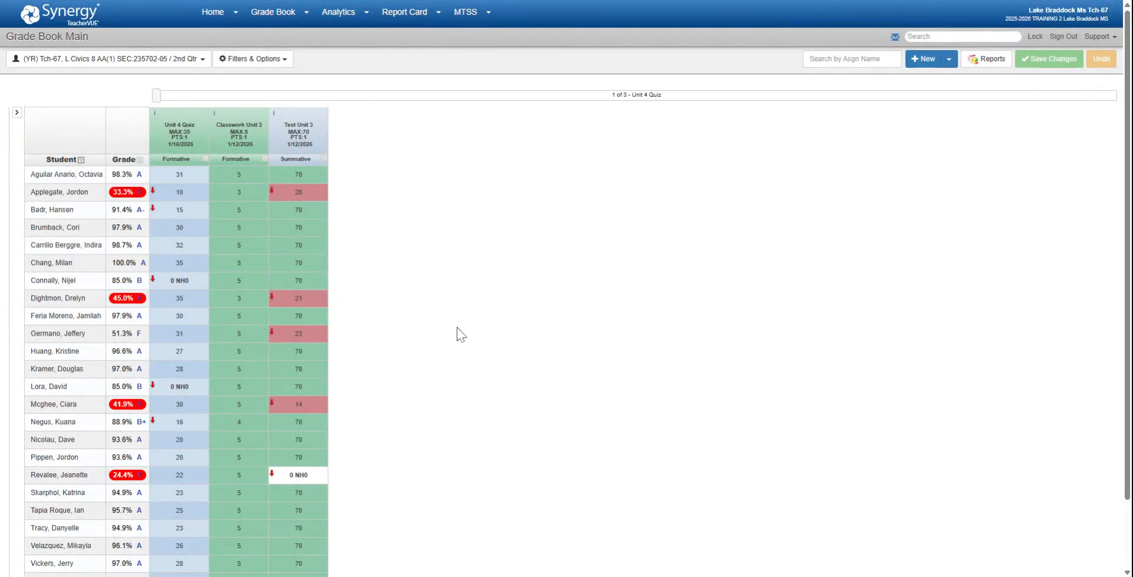
Refresh the Unit 4 Quiz coloring by selecting a Test Unit 3 score, and review the low scores in both columns.
{"action": "scroll", "coordinate": [457, 340], "scroll_direction": "down", "scroll_amount": 1}
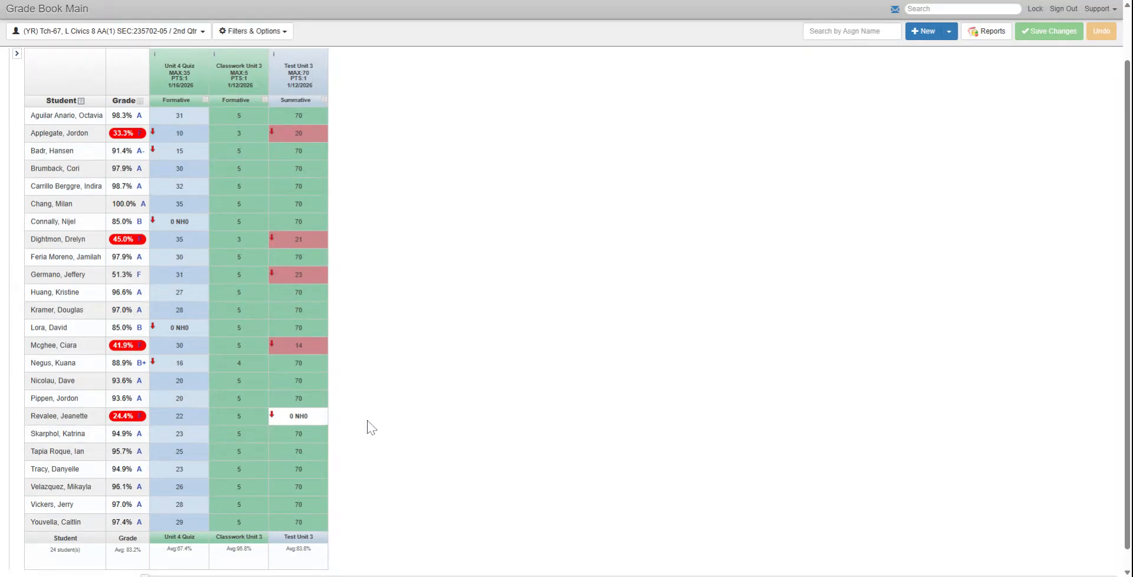
{"action": "left_click", "coordinate": [303, 468]}
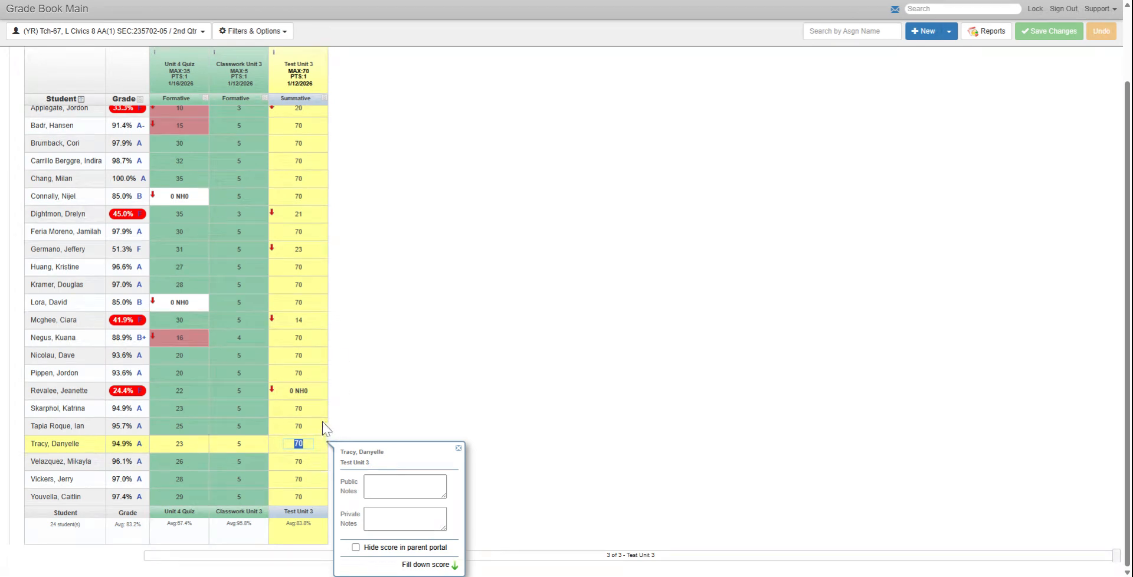
{"action": "scroll", "coordinate": [326, 436], "scroll_direction": "up", "scroll_amount": 2}
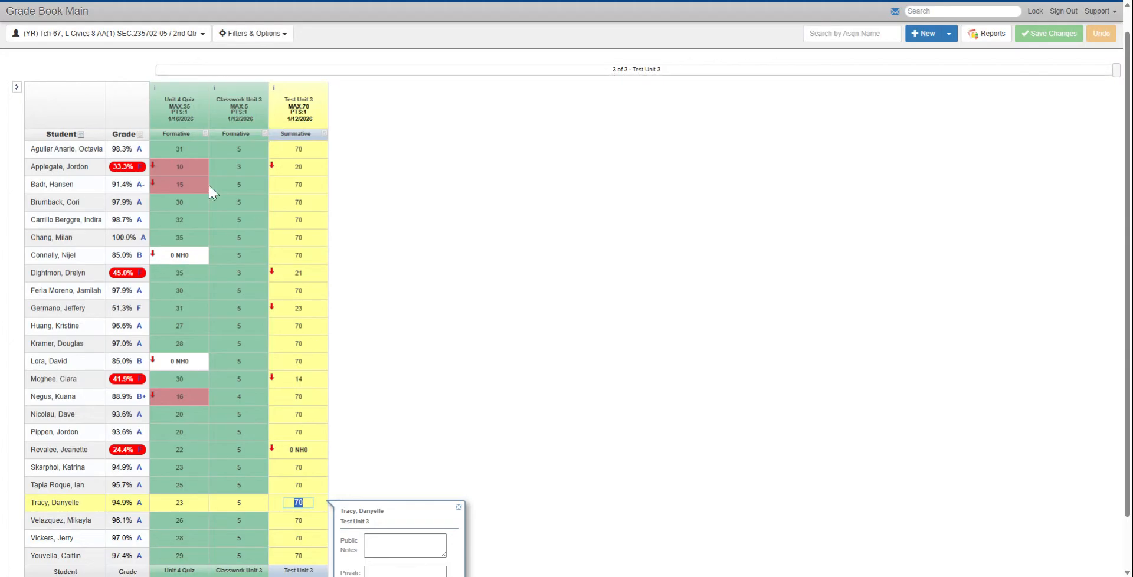
{"action": "scroll", "coordinate": [222, 253], "scroll_direction": "up", "scroll_amount": 1}
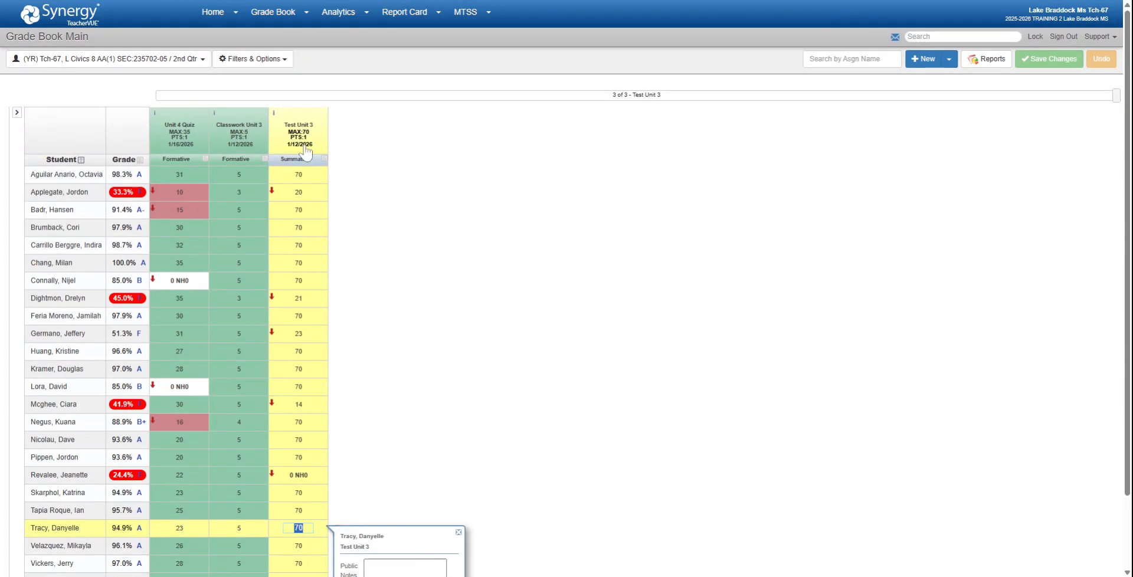
{"action": "left_click", "coordinate": [195, 207]}
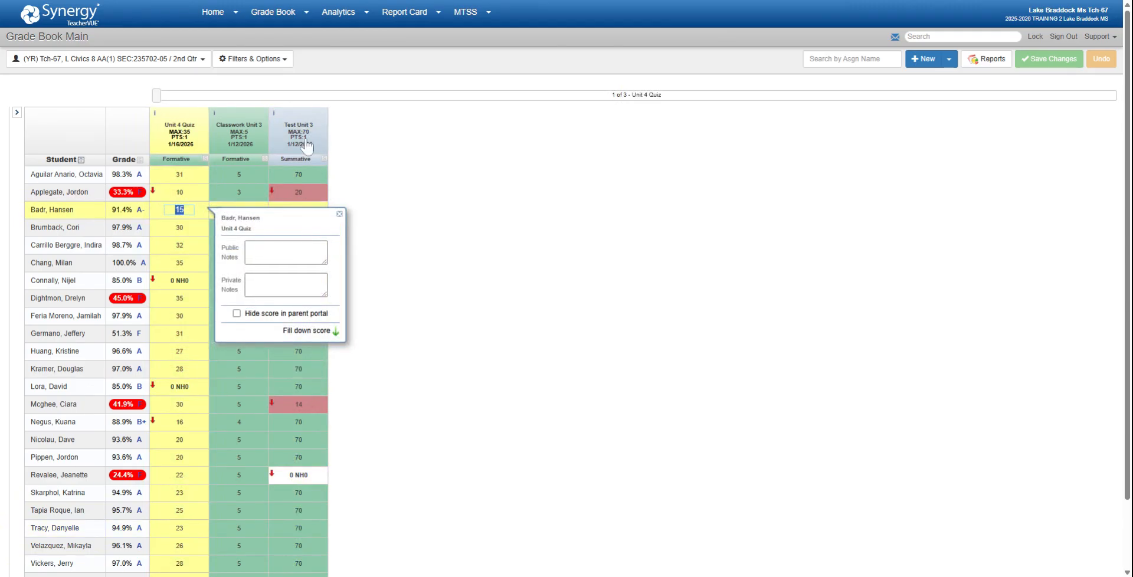
{"action": "left_click", "coordinate": [340, 215]}
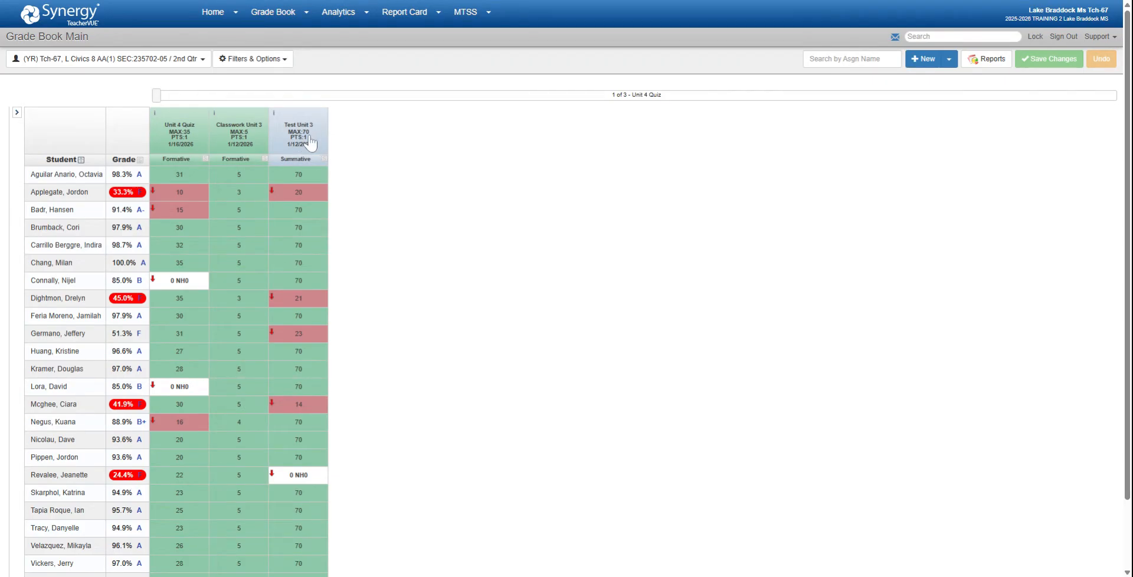
Set the second student's Test Unit 3 score to 35 with the public note "Original score 20", and copy the note text.
{"action": "left_click", "coordinate": [300, 193]}
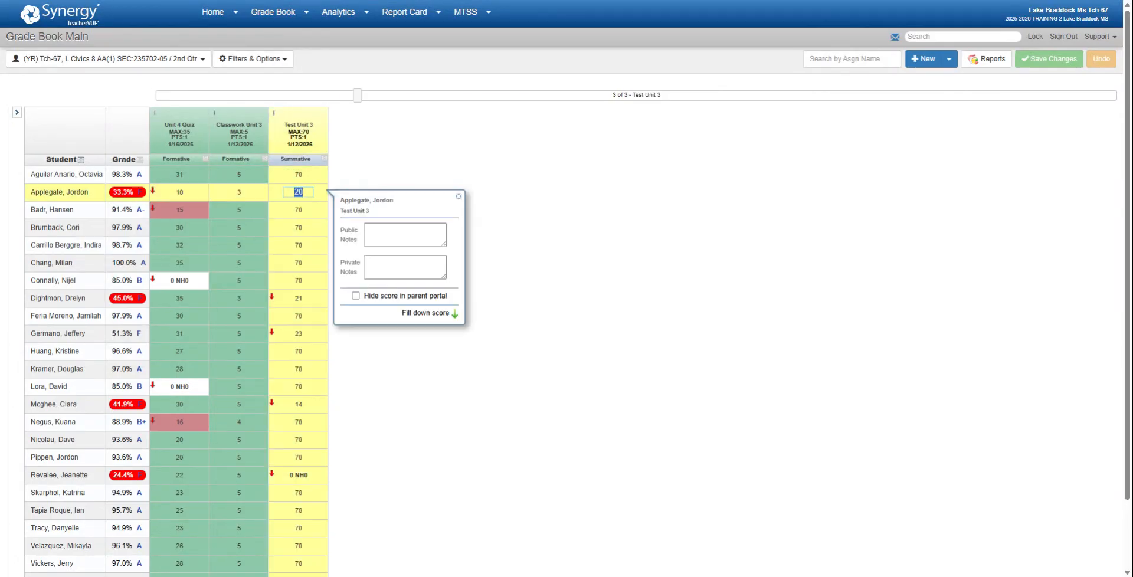
{"action": "type", "text": "35"}
{"action": "key", "text": "Tab"}
{"action": "type", "text": "O"}
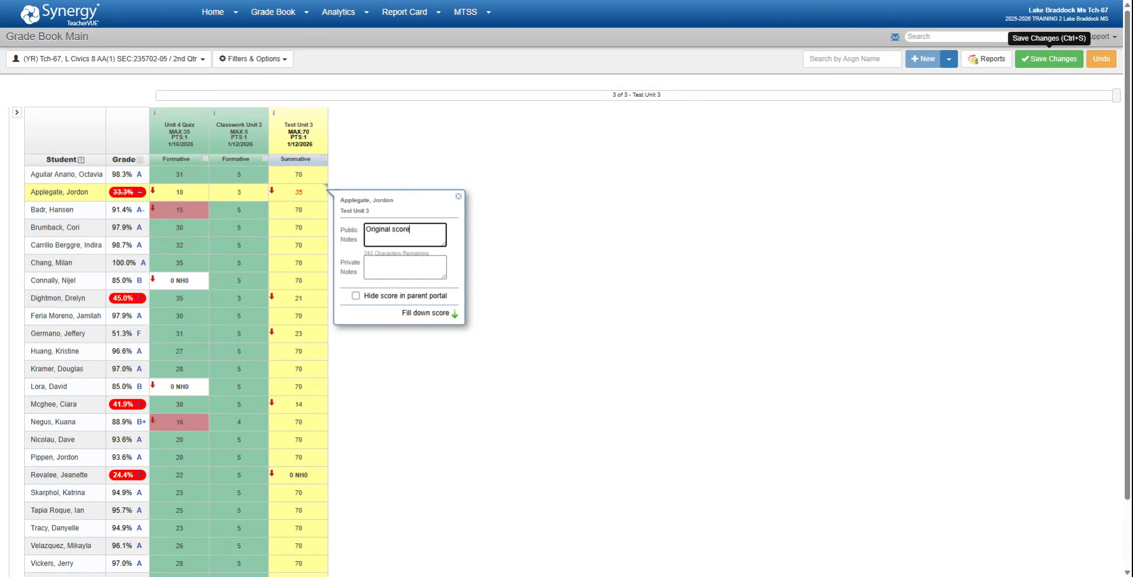
{"action": "triple_click", "coordinate": [377, 228]}
{"action": "triple_click", "coordinate": [414, 229]}
{"action": "key", "text": "ctrl+c"}
Set the eighth student's Test Unit 3 score to 35 and add the public note "Original score 21".
{"action": "left_click", "coordinate": [295, 296]}
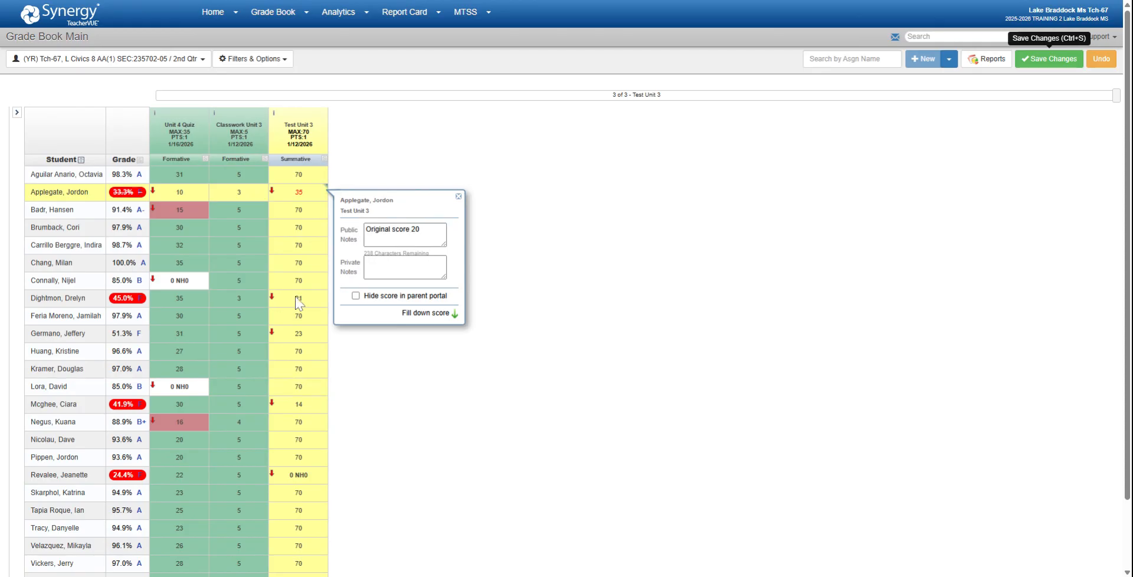
{"action": "left_click", "coordinate": [296, 297]}
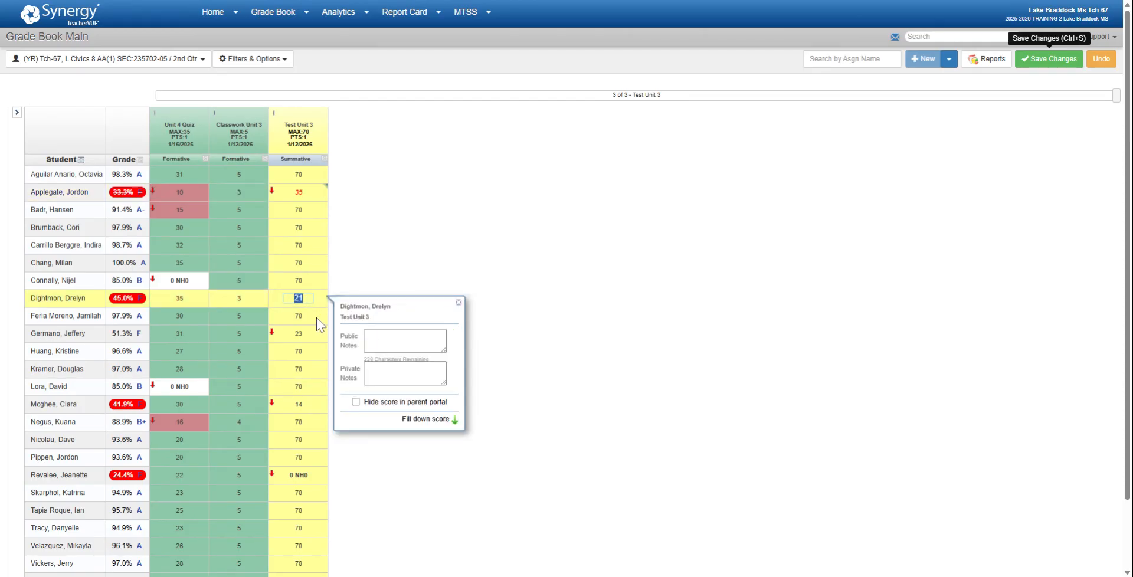
{"action": "type", "text": "35"}
{"action": "left_click", "coordinate": [404, 340]}
{"action": "type", "text": "Original score 21"}
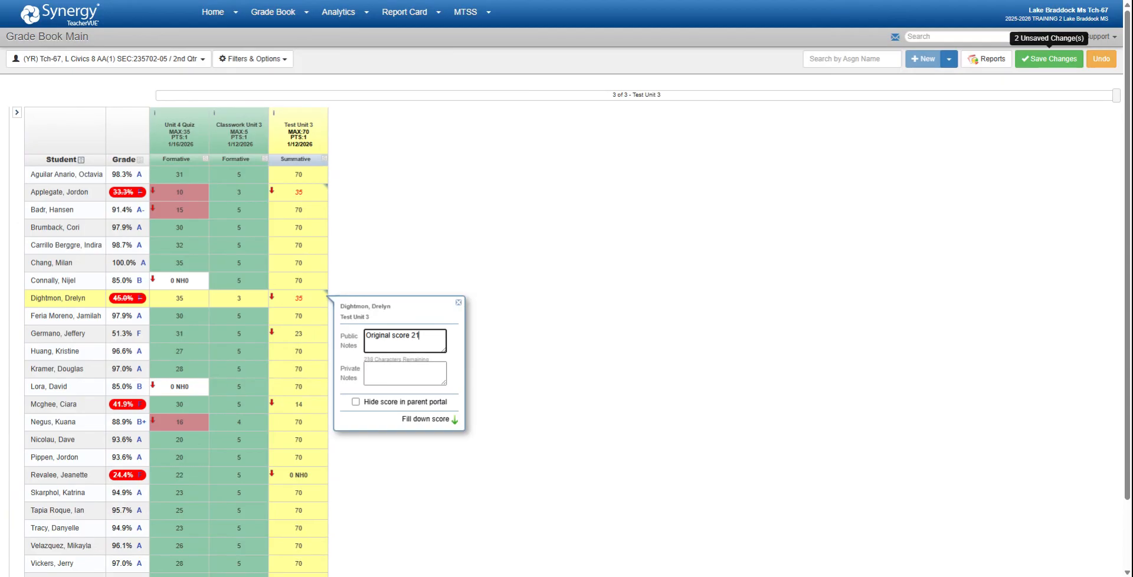
Set the tenth student's Test Unit 3 score to 35 and add the public note "Original score 23".
{"action": "left_click", "coordinate": [298, 333]}
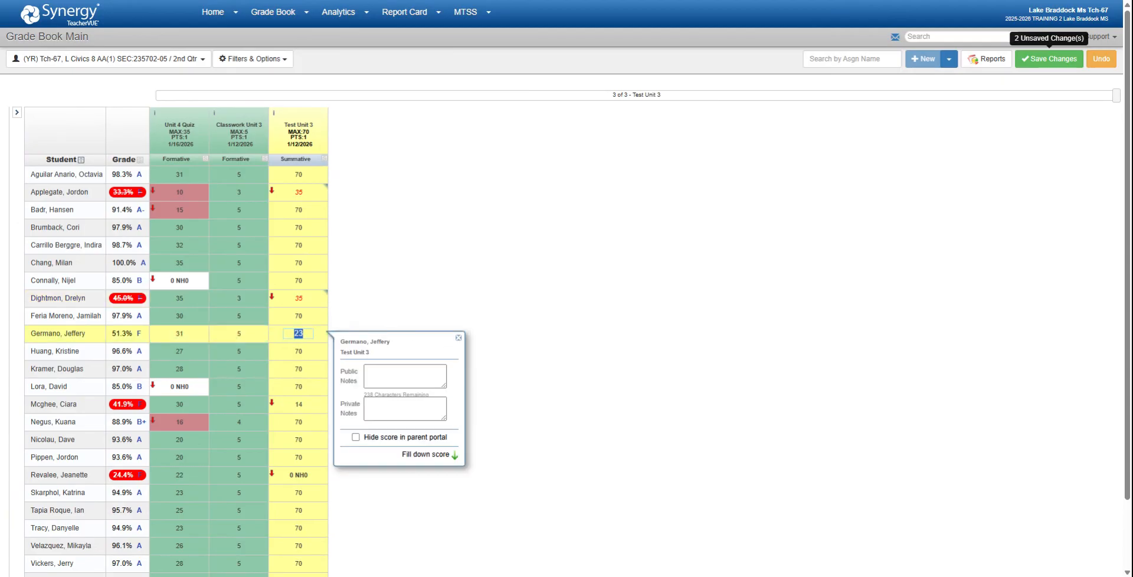
{"action": "left_click", "coordinate": [395, 373]}
{"action": "key", "text": "ctrl+v"}
{"action": "type", "text": "2"}
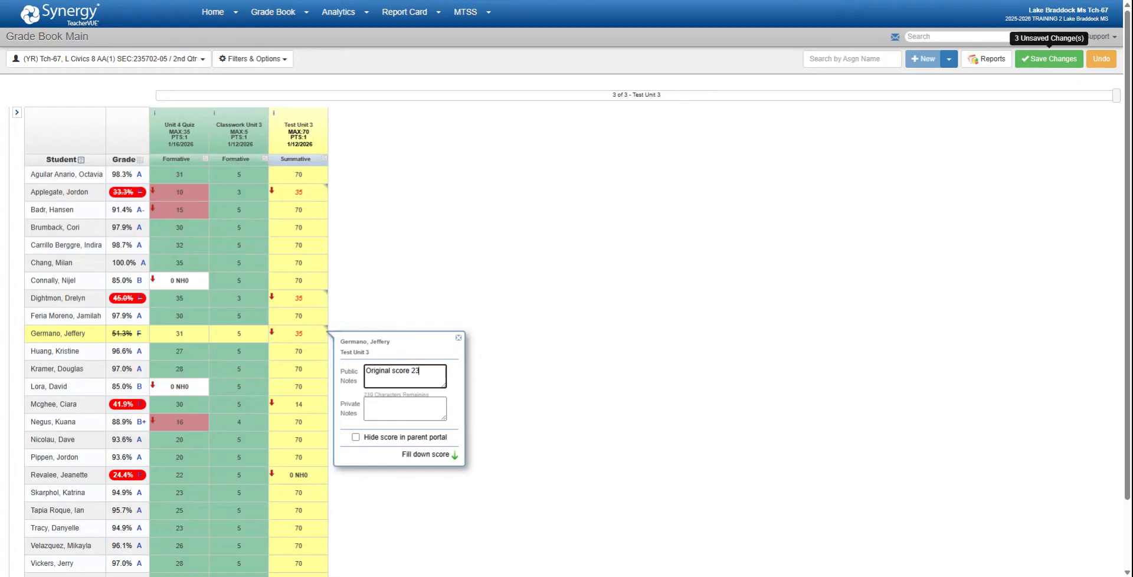
Set the fourteenth student's Test Unit 3 score to 35 with the public note "Original score 14", and save the grade book changes.
{"action": "left_click", "coordinate": [299, 405]}
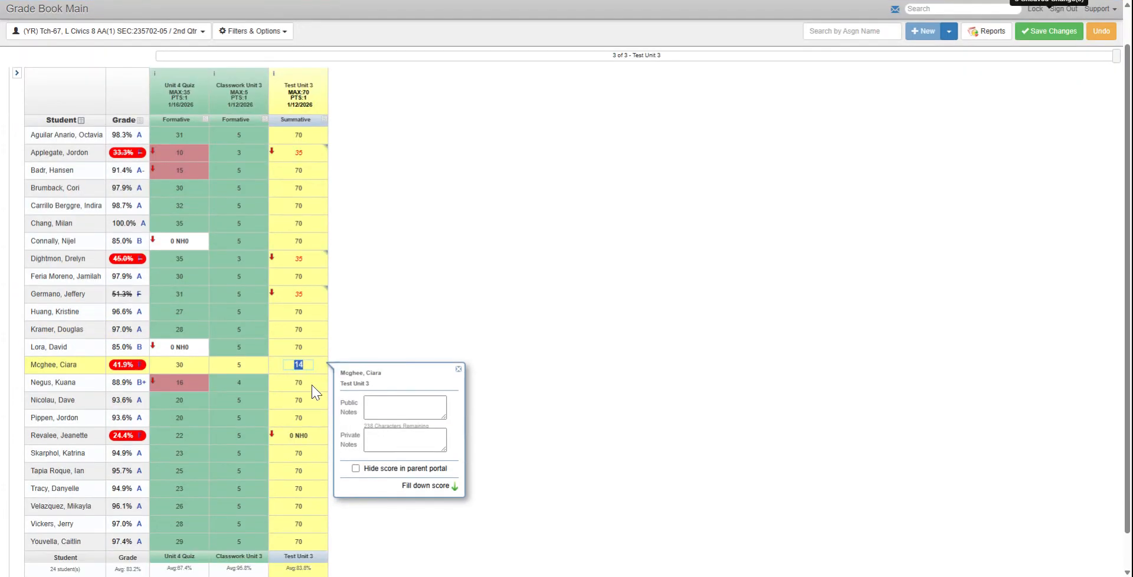
{"action": "type", "text": "35"}
{"action": "left_click", "coordinate": [405, 407]}
{"action": "key", "text": "ctrl+v"}
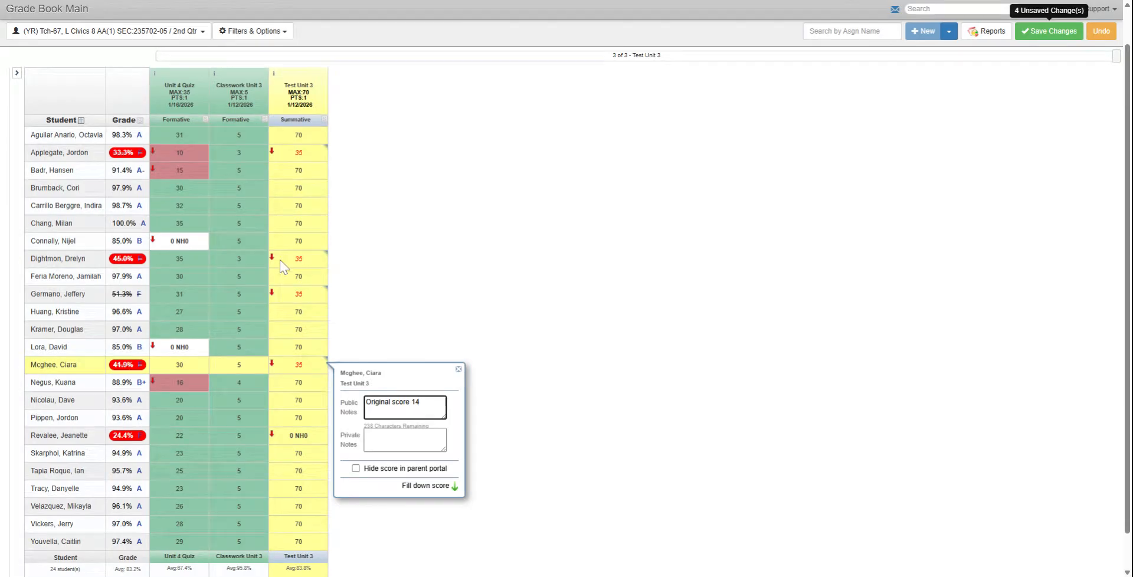
{"action": "left_click", "coordinate": [1053, 38]}
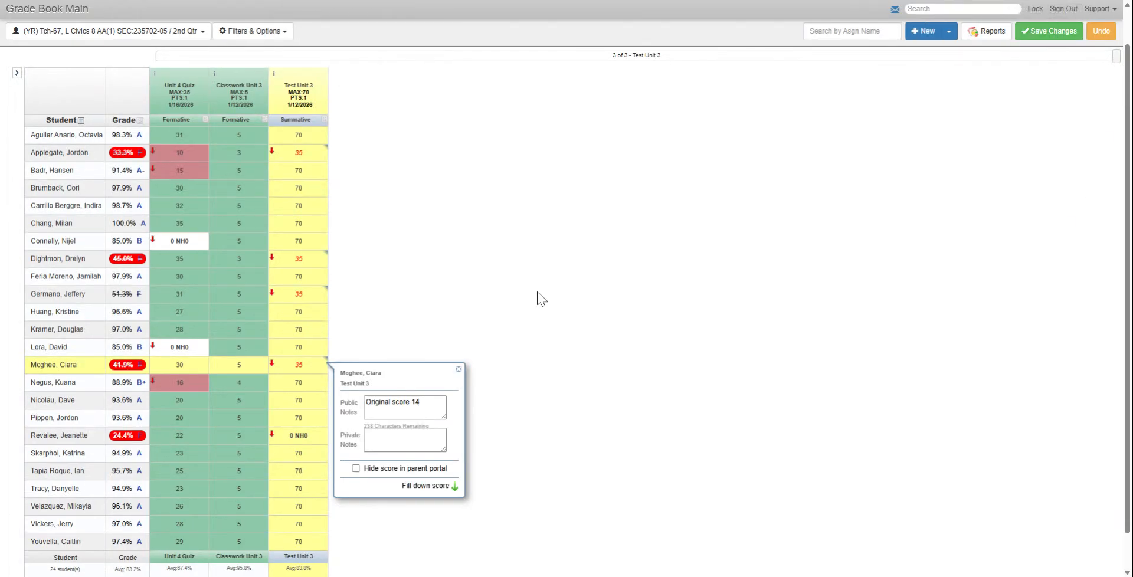
Refresh the Test Unit 3 coloring by selecting a Unit 4 Quiz score, and check the second student's saved Test Unit 3 note.
{"action": "left_click", "coordinate": [179, 475]}
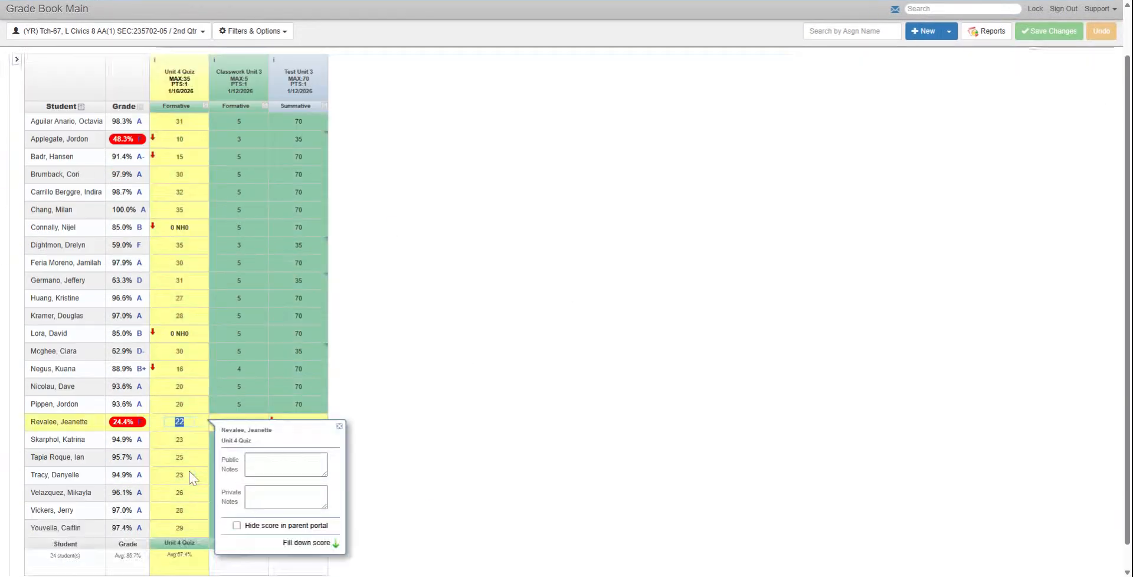
{"action": "left_click", "coordinate": [340, 402]}
{"action": "scroll", "coordinate": [402, 405], "scroll_direction": "up", "scroll_amount": 2}
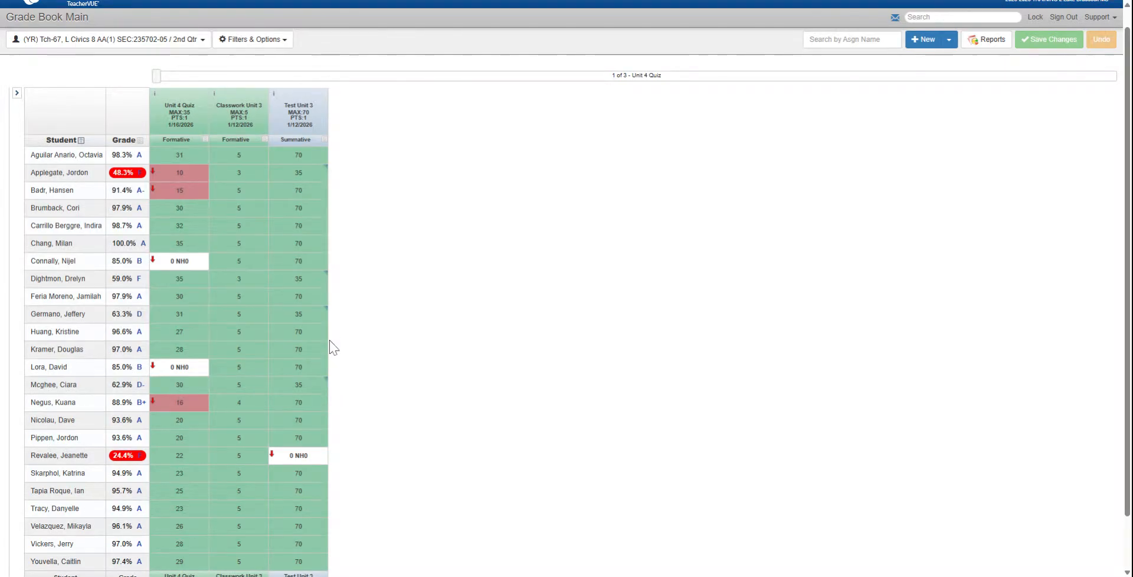
{"action": "left_click", "coordinate": [312, 171]}
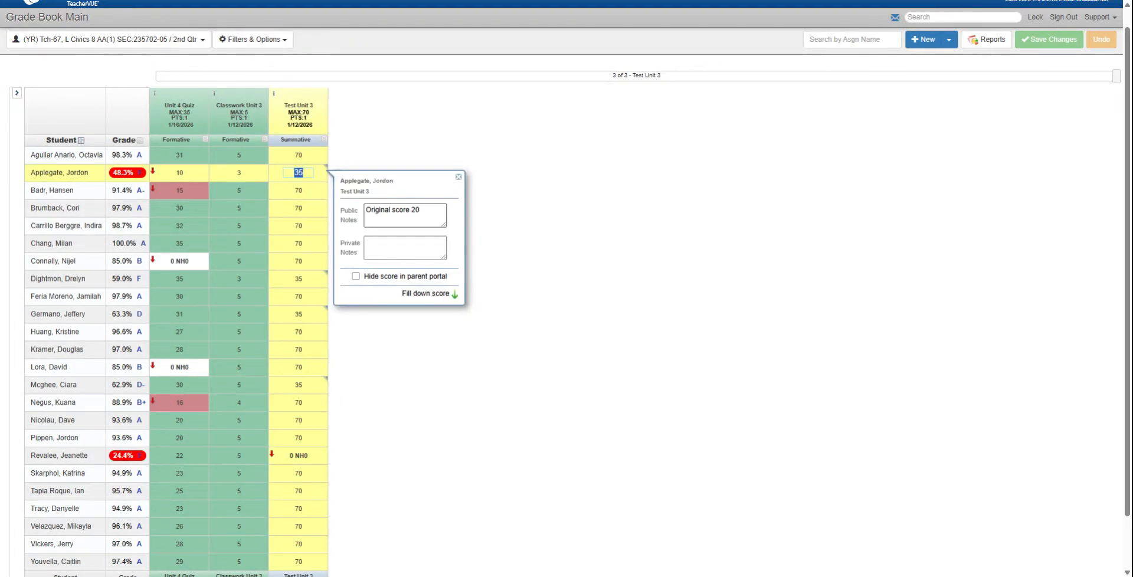
{"action": "left_click", "coordinate": [458, 177]}
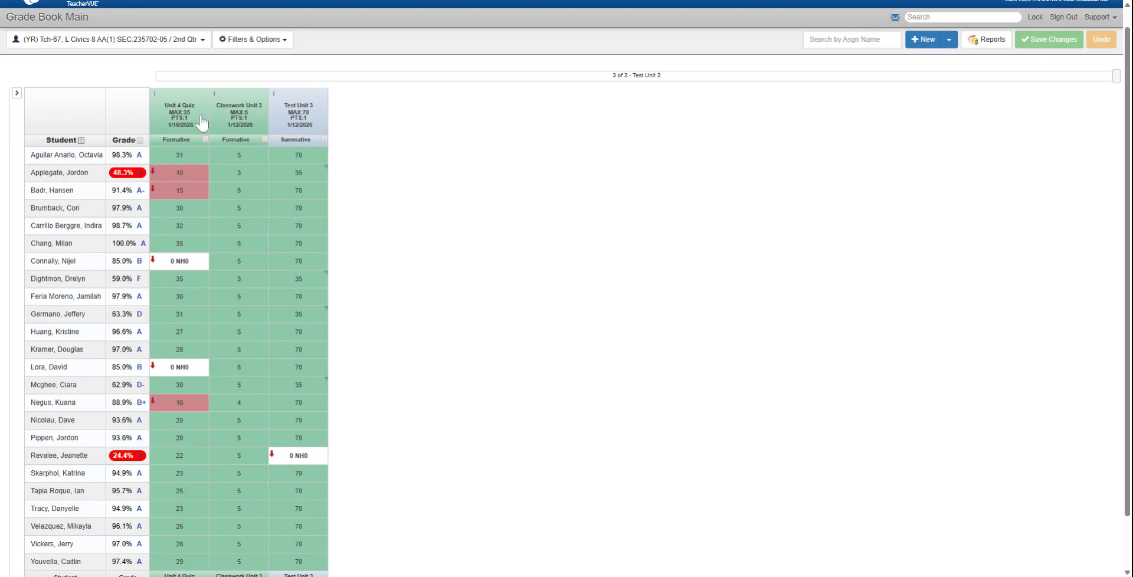
Set the second student's Unit 4 Quiz score to 17.5 and add the public note "Original score 10".
{"action": "left_click", "coordinate": [193, 171]}
{"action": "type", "text": "17.5"}
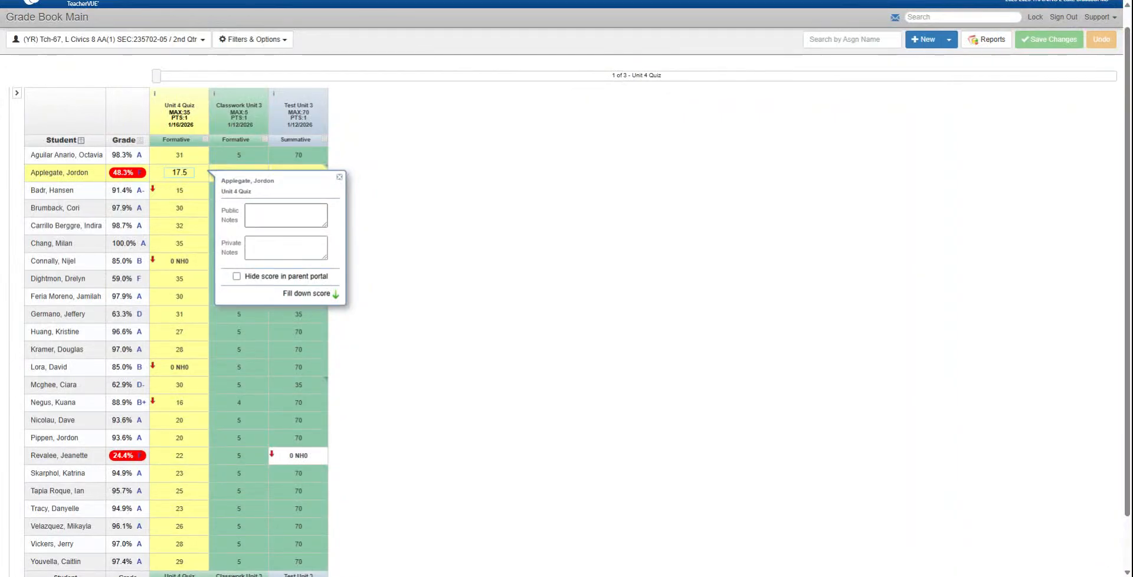
{"action": "key", "text": "Tab"}
{"action": "type", "text": "Original score 1"}
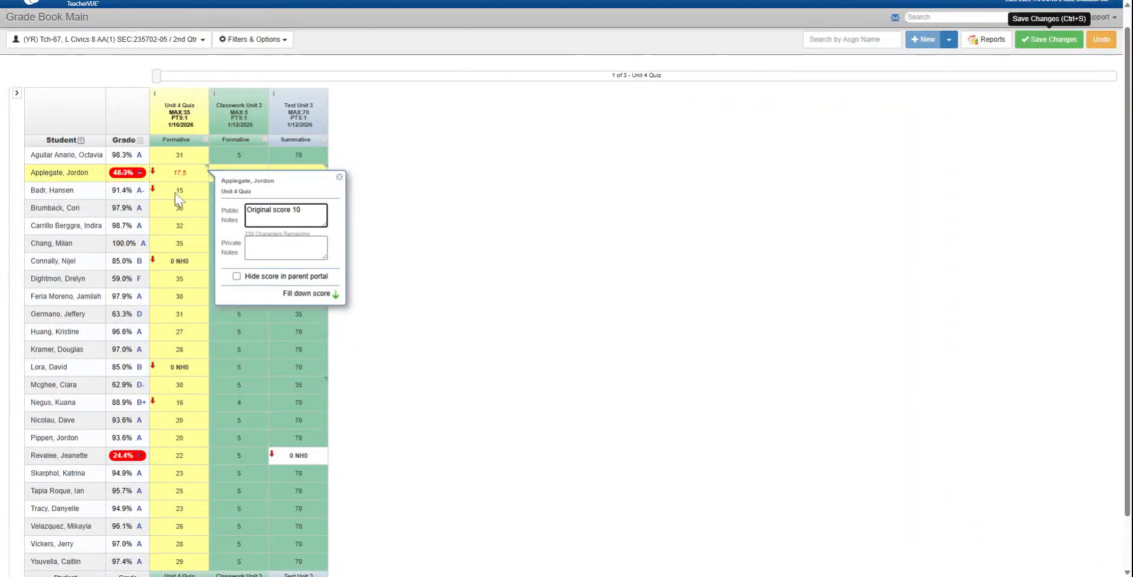
Set the third student's Unit 4 Quiz score to 17.5 and add the public note "Original score 15".
{"action": "left_click", "coordinate": [175, 190]}
{"action": "type", "text": "17.5"}
{"action": "key", "text": "Tab"}
{"action": "type", "text": "Original score 15"}
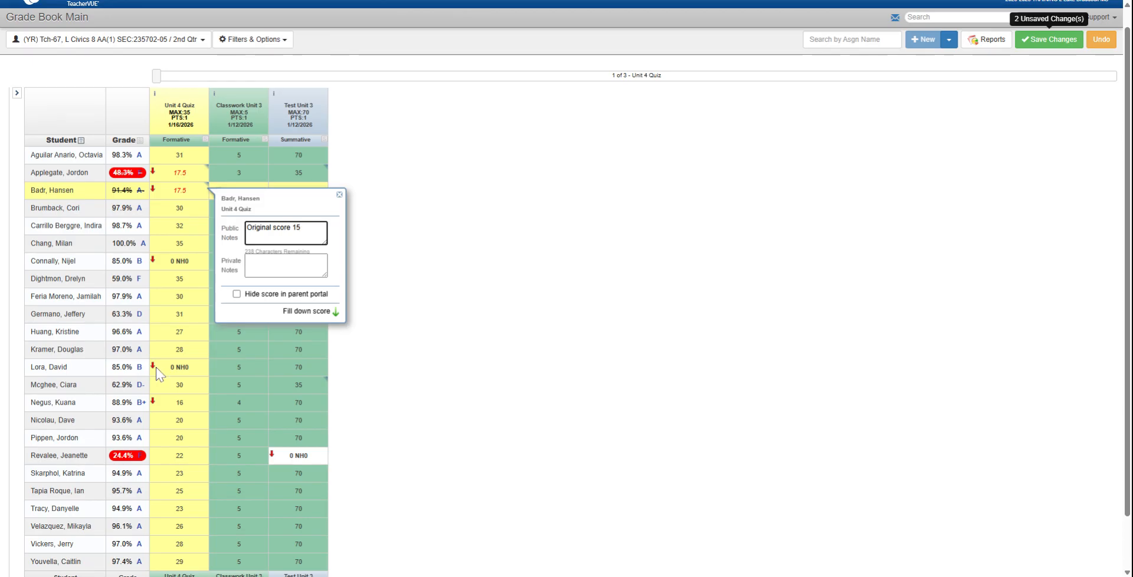
Set the fifteenth student's Unit 4 Quiz score to 17.5 with the public note "Original score 16", and save the grade book changes.
{"action": "left_click", "coordinate": [158, 404]}
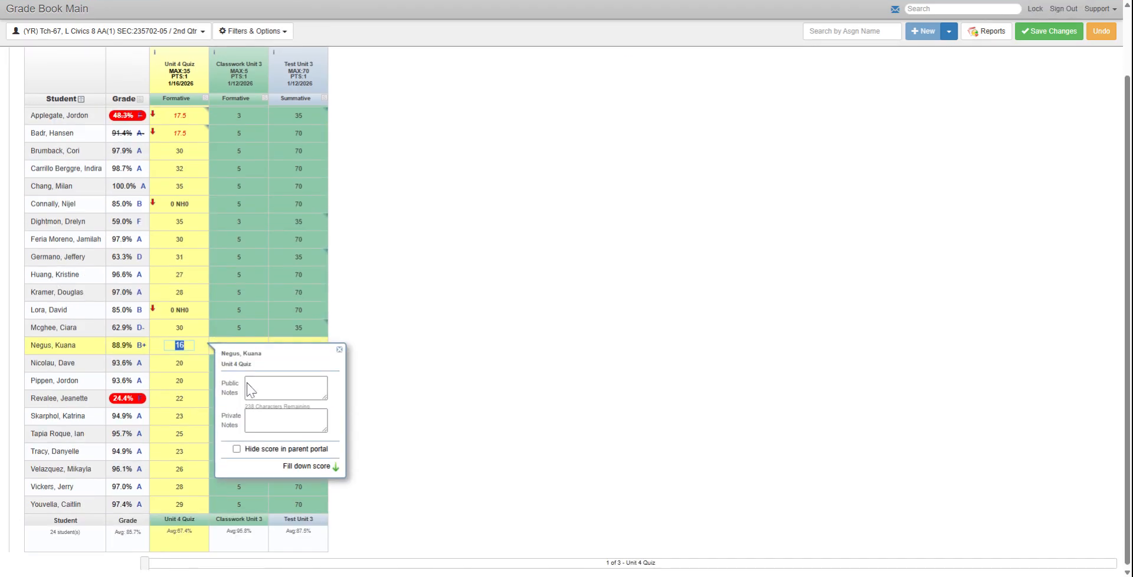
{"action": "type", "text": "17.5"}
{"action": "left_click", "coordinate": [249, 382]}
{"action": "type", "text": "Original score 16"}
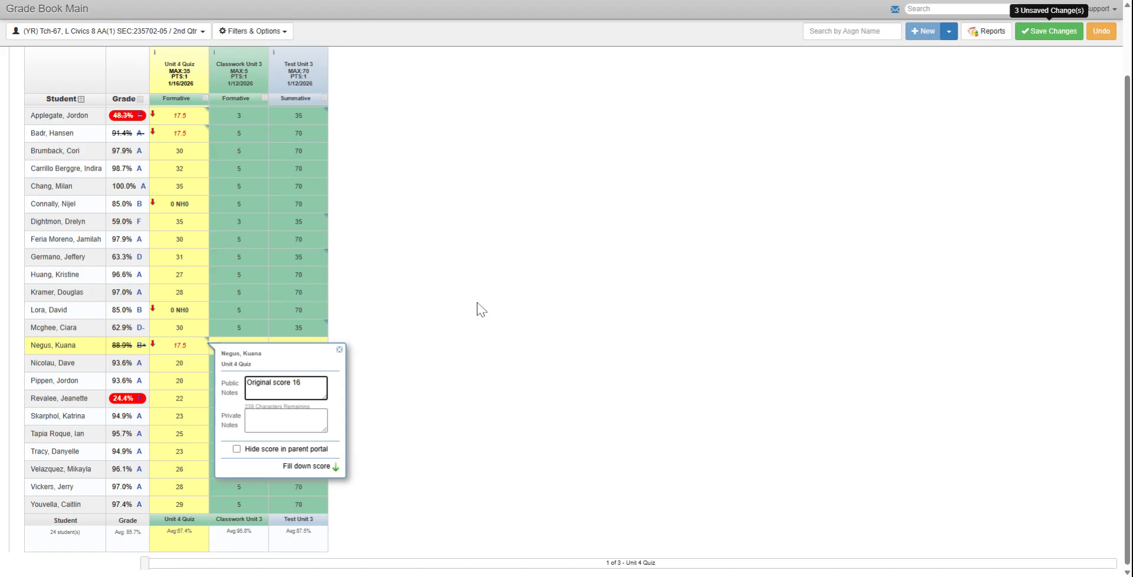
{"action": "left_click", "coordinate": [1038, 34]}
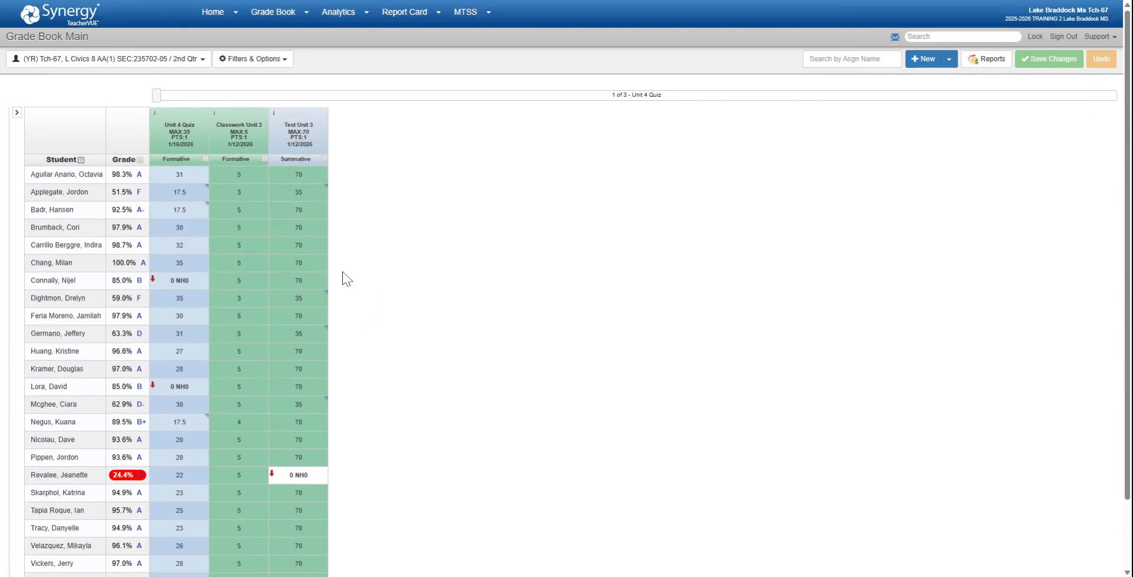
Refresh the Unit 4 Quiz coloring by selecting a Test Unit 3 score, and review the updated grade book.
{"action": "left_click", "coordinate": [298, 262]}
{"action": "scroll", "coordinate": [194, 148], "scroll_direction": "down", "scroll_amount": 2}
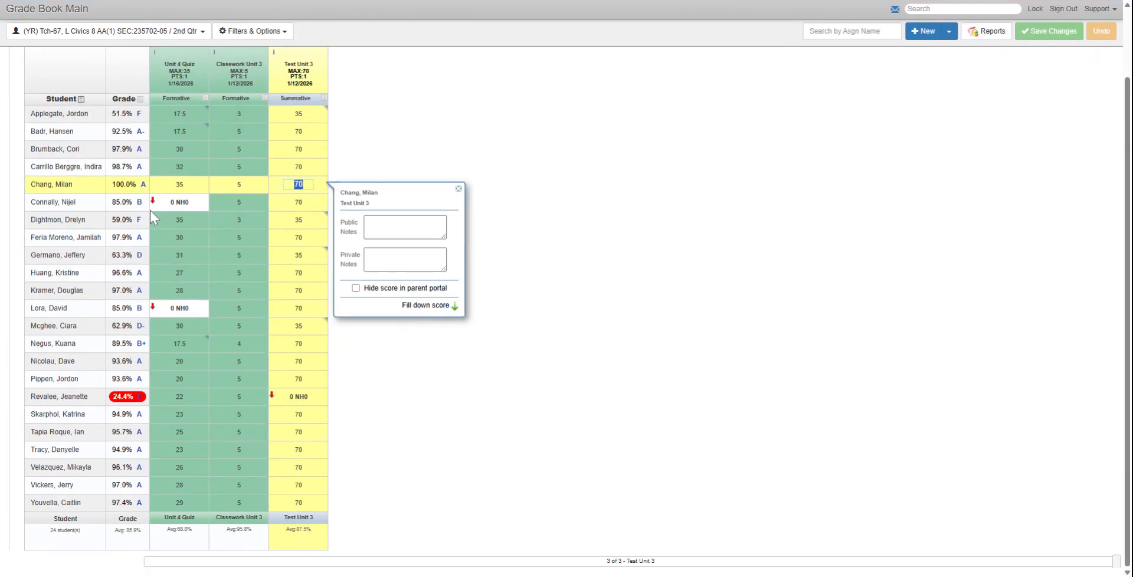
{"action": "left_click", "coordinate": [628, 213]}
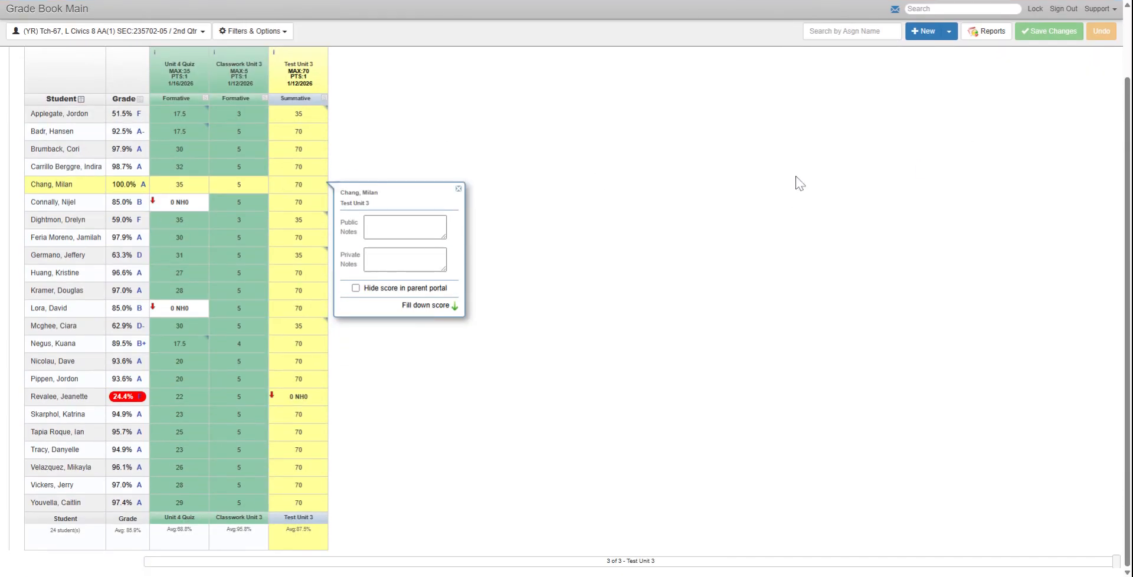